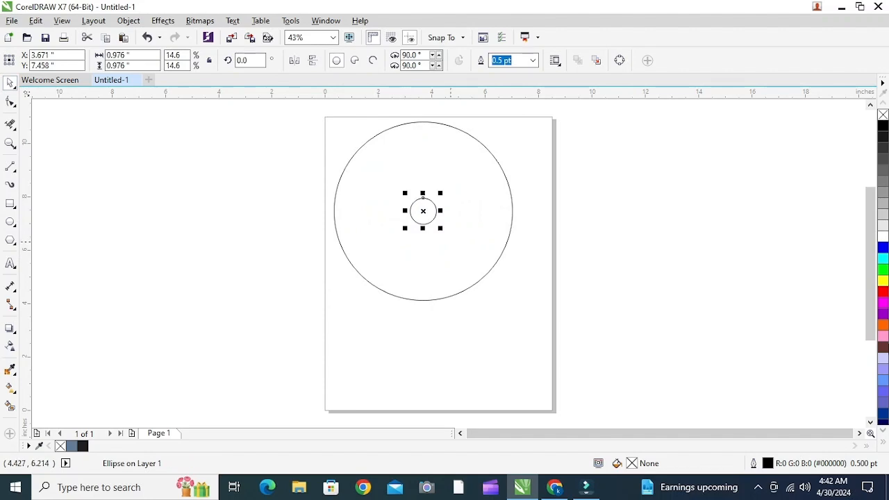
# Align the small circle to the left edge of the large circle and reselect the small circle
pyautogui.hotkey('ctrl', 'a')
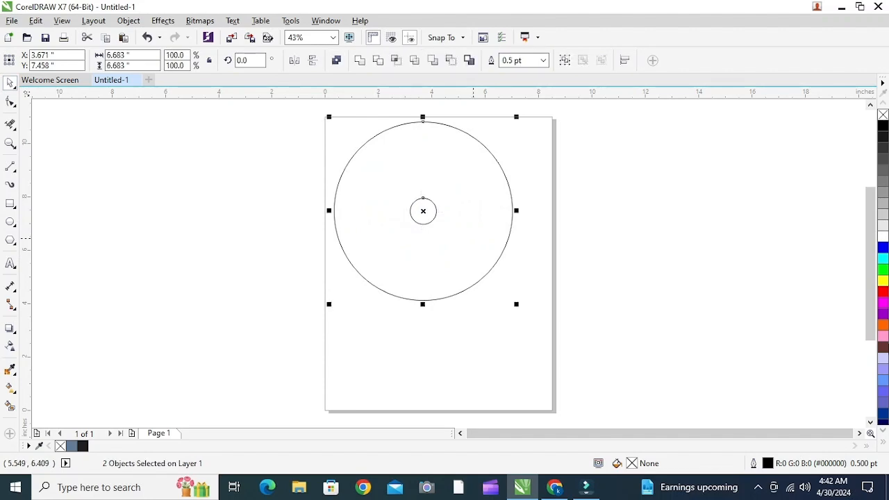
pyautogui.press('l')
pyautogui.moveTo(274, 186); pyautogui.dragTo(414, 251)
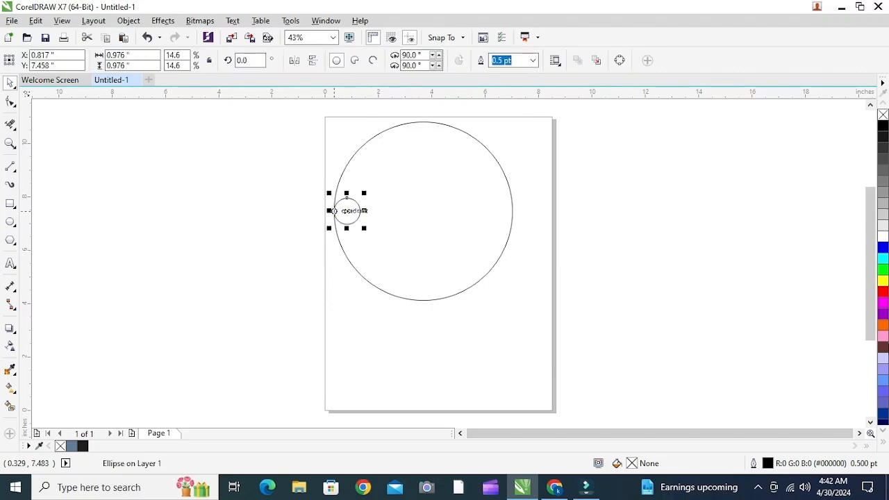
# Place a copy of the small circle horizontally beside the original so that their edges touch
pyautogui.moveTo(335, 211); pyautogui.dragTo(361, 218)
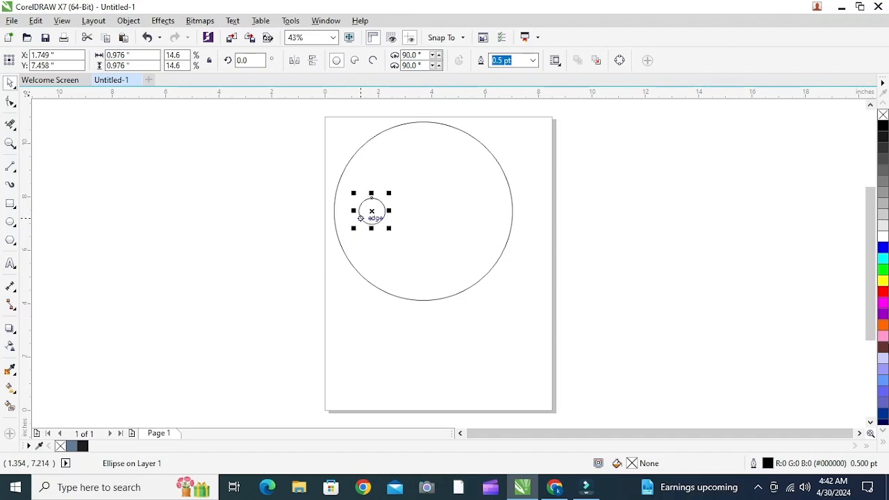
pyautogui.hotkey('ctrl', 'z')
pyautogui.scroll(3, 350, 215)
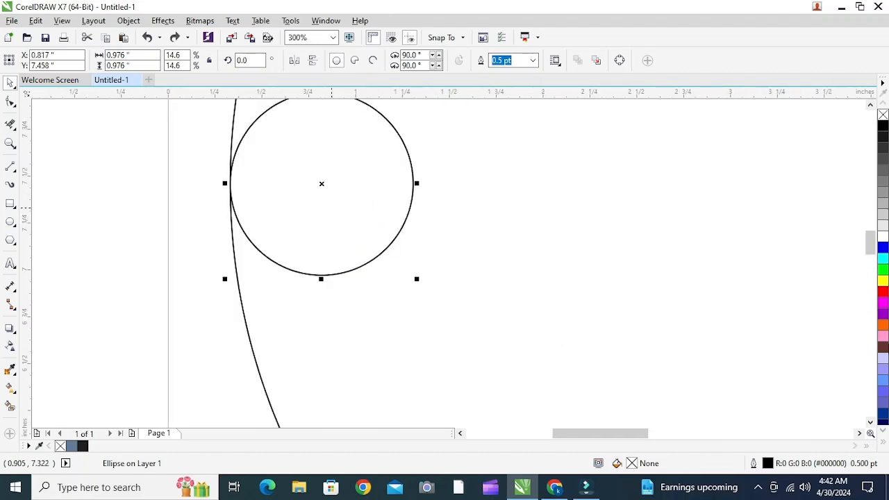
pyautogui.moveTo(306, 202); pyautogui.dragTo(489, 202)
pyautogui.scroll(3, 415, 191)
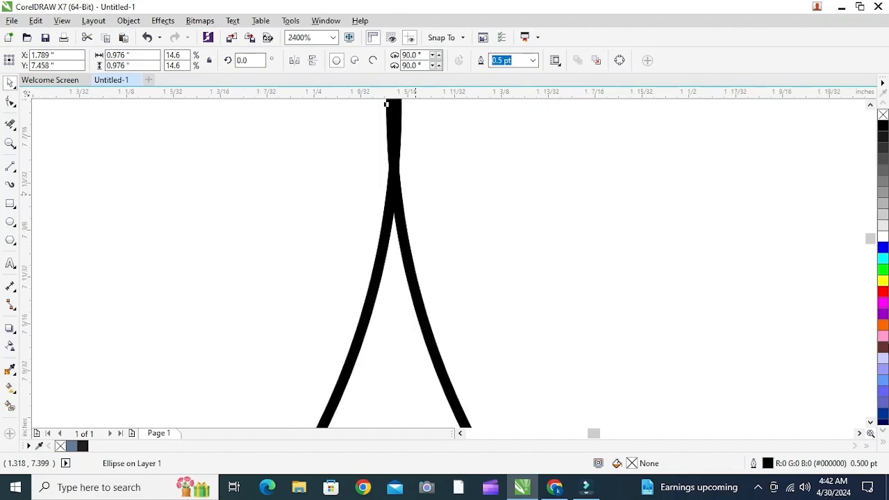
pyautogui.scroll(-6, 387, 104)
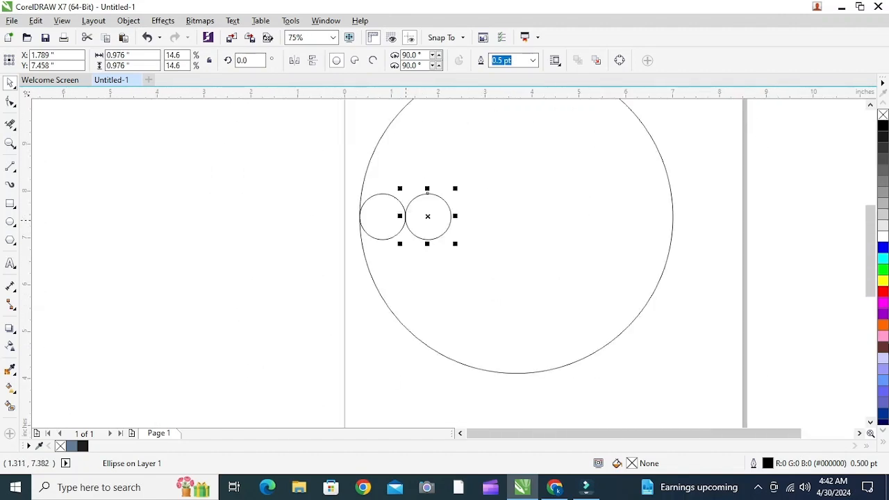
# Repeat the duplication until a row of six touching circles runs across the large circle
pyautogui.hotkey('ctrl', 'r')
pyautogui.hotkey('ctrl', 'r')
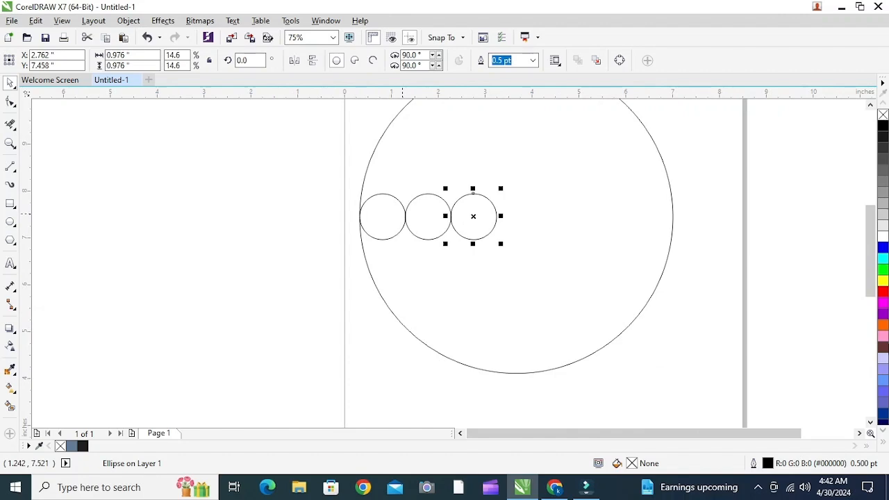
pyautogui.hotkey('ctrl', 'r')
pyautogui.hotkey('ctrl', 'r')
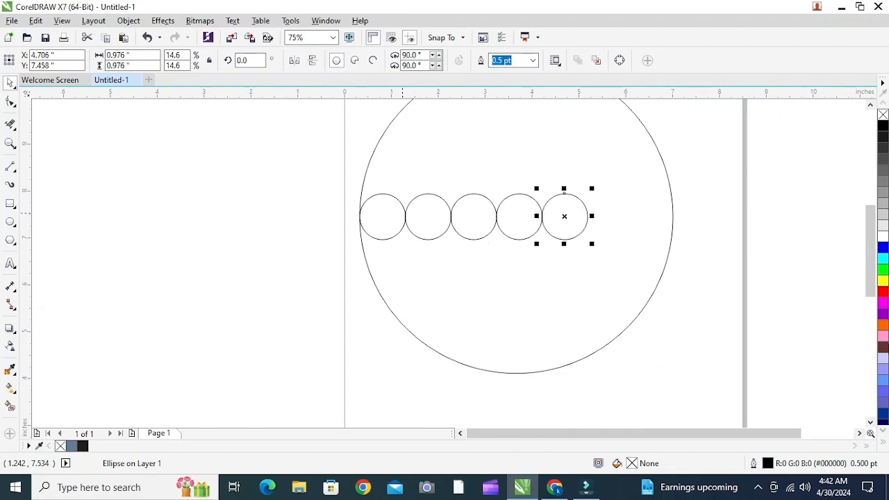
# Scale the row of six circles to about 6.75 inches wide so it spans the large circle's full width
pyautogui.moveTo(317, 184); pyautogui.dragTo(678, 273)
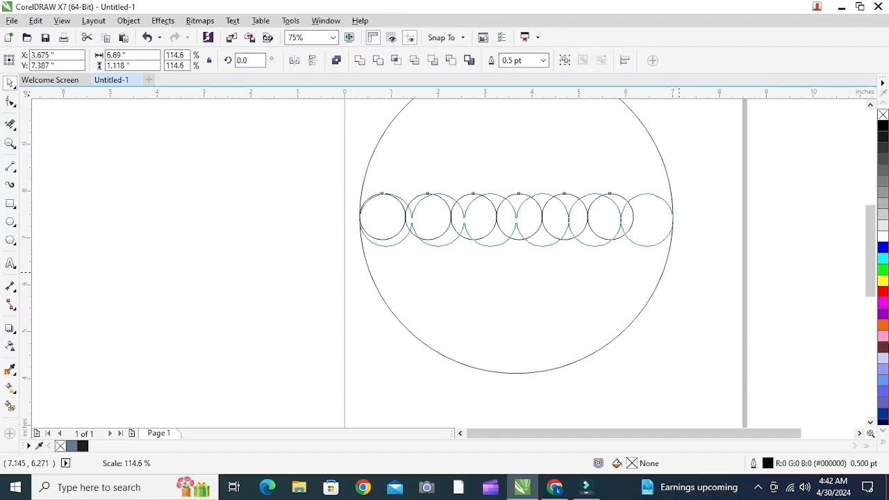
pyautogui.moveTo(679, 273); pyautogui.dragTo(681, 272)
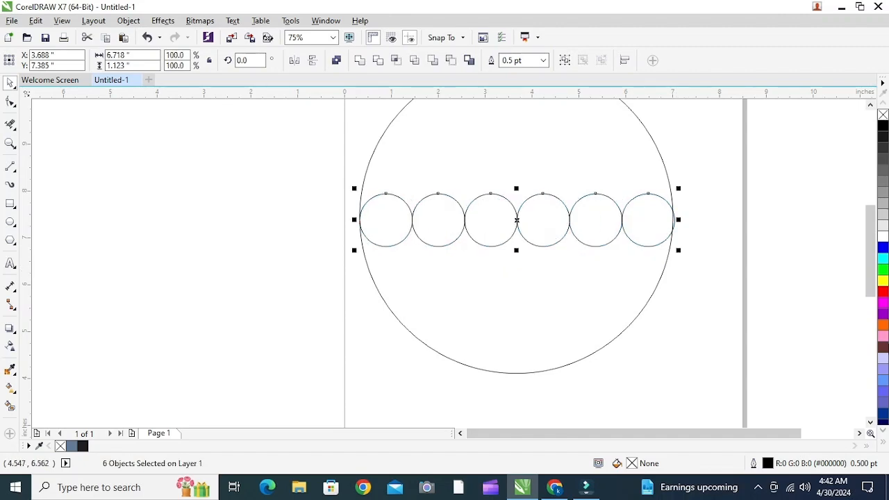
pyautogui.scroll(2, 369, 241)
pyautogui.scroll(2, 351, 247)
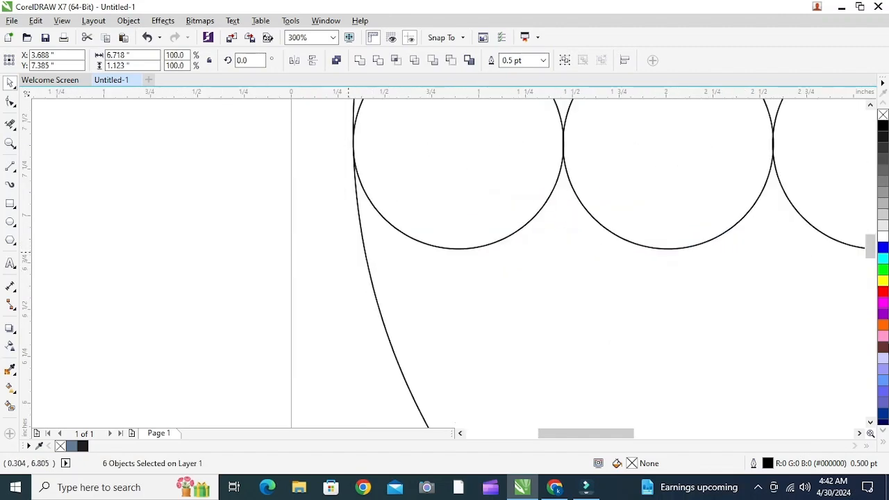
pyautogui.moveTo(348, 257); pyautogui.dragTo(346, 258)
pyautogui.scroll(-4, 346, 259)
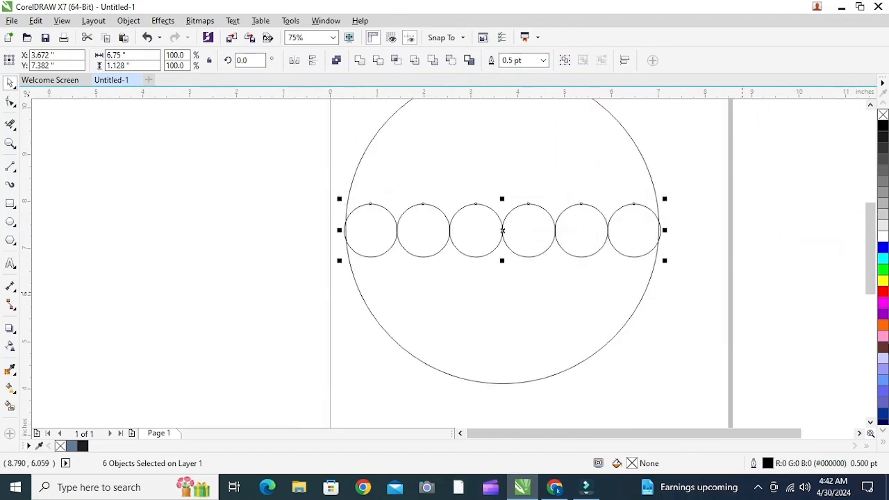
# Centre the six circles vertically on the large circle as a group, and ungroup them
pyautogui.hotkey('ctrl', 'g')
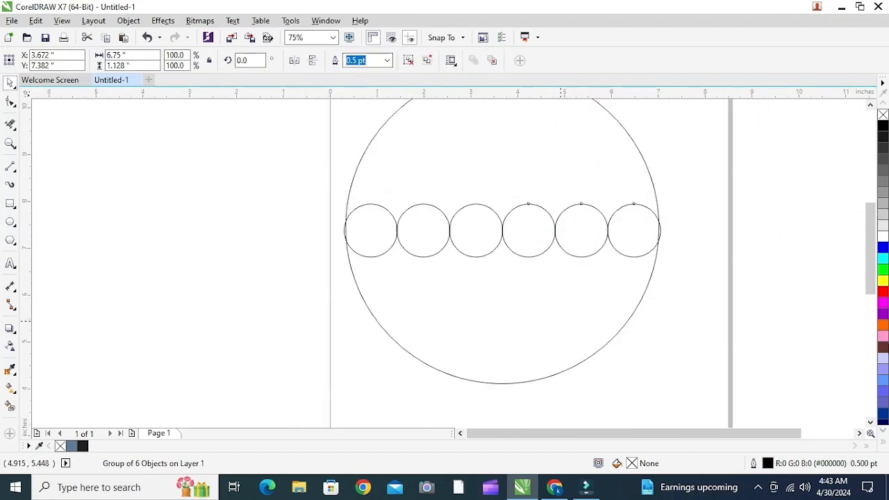
pyautogui.hotkey('ctrl', 'a')
pyautogui.press('e')
pyautogui.click(335, 255)
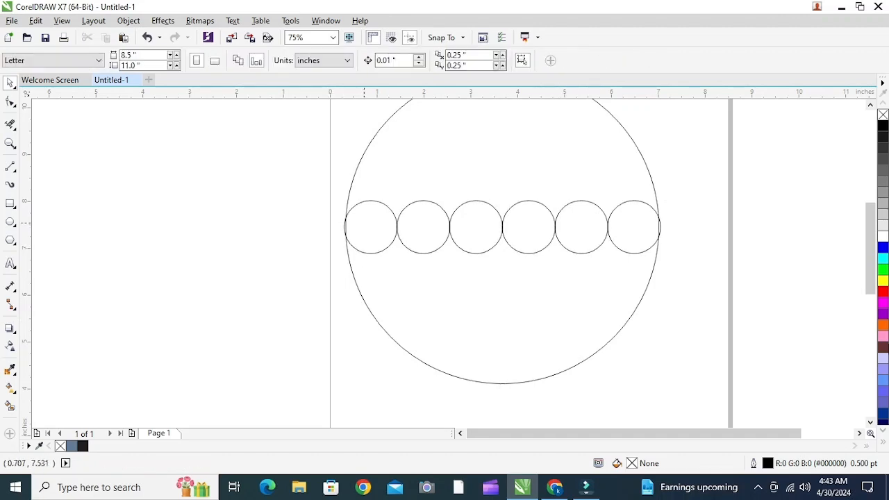
pyautogui.rightClick(364, 223)
pyautogui.click(417, 204)
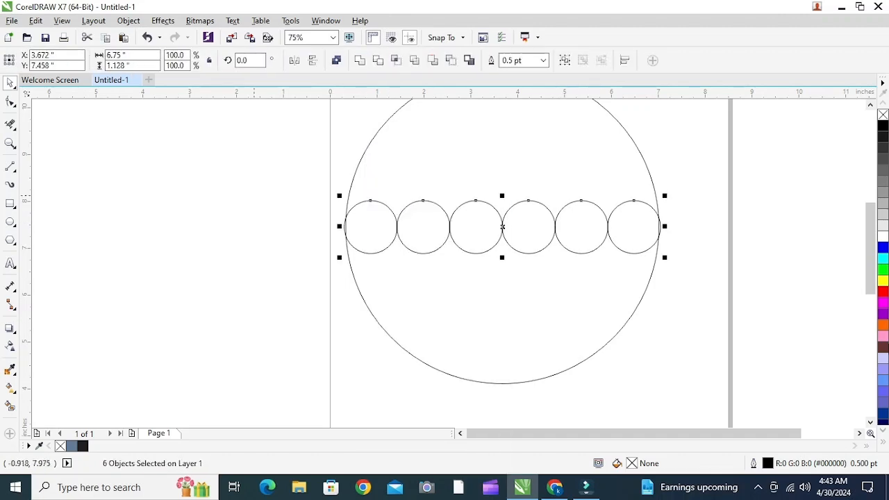
pyautogui.click(42, 189)
# Draw a straight horizontal line about 8.74 inches long across the circles
pyautogui.click(11, 167)
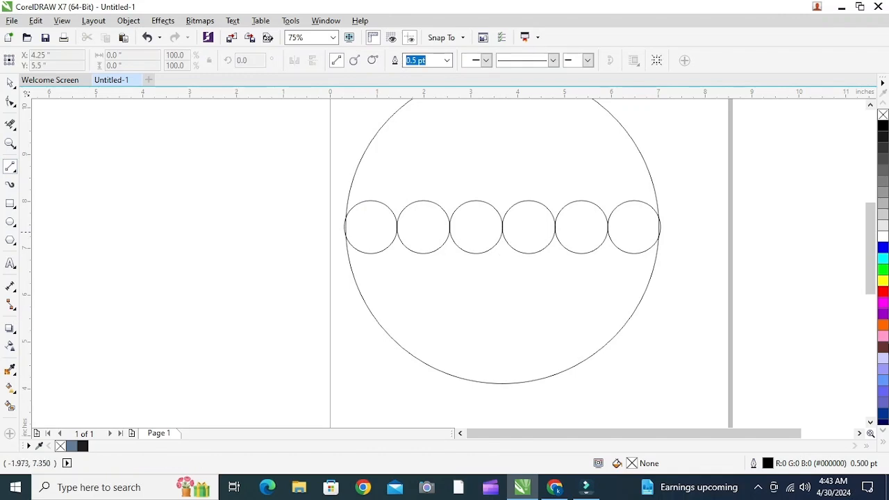
pyautogui.click(242, 242)
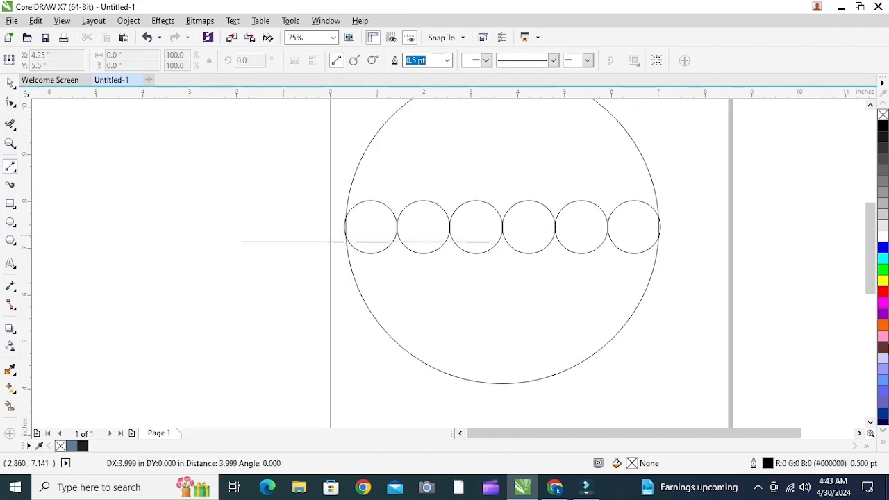
pyautogui.click(651, 245)
pyautogui.press('space')
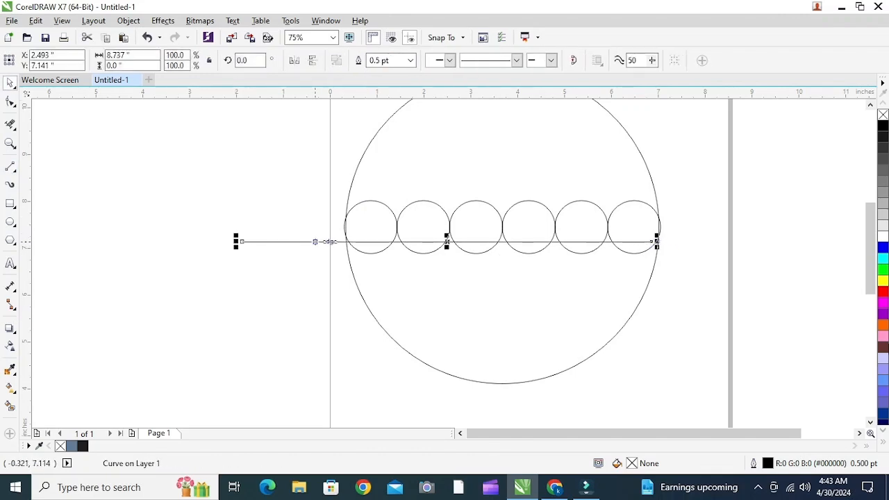
# Centre the line horizontally and vertically on the large circle
pyautogui.keyDown('shift'); pyautogui.click(450, 169); pyautogui.keyUp('shift')
pyautogui.press('c')
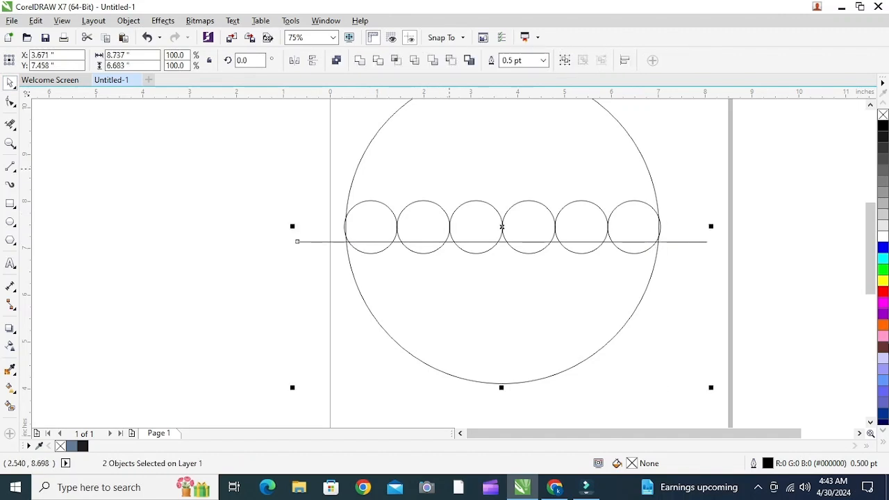
pyautogui.press('e')
pyautogui.press('Escape')
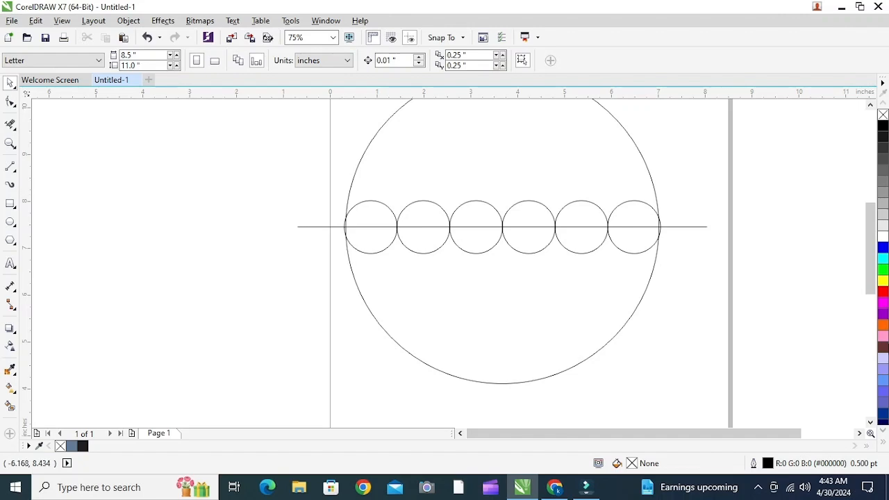
# Remove the lower halves of the large and small circles below the line with Virtual Segment Delete
pyautogui.click(10, 124)
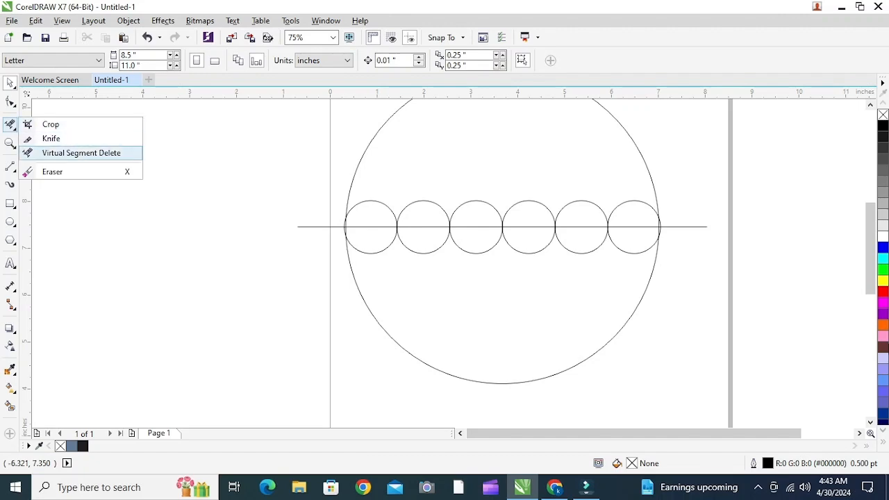
pyautogui.click(81, 153)
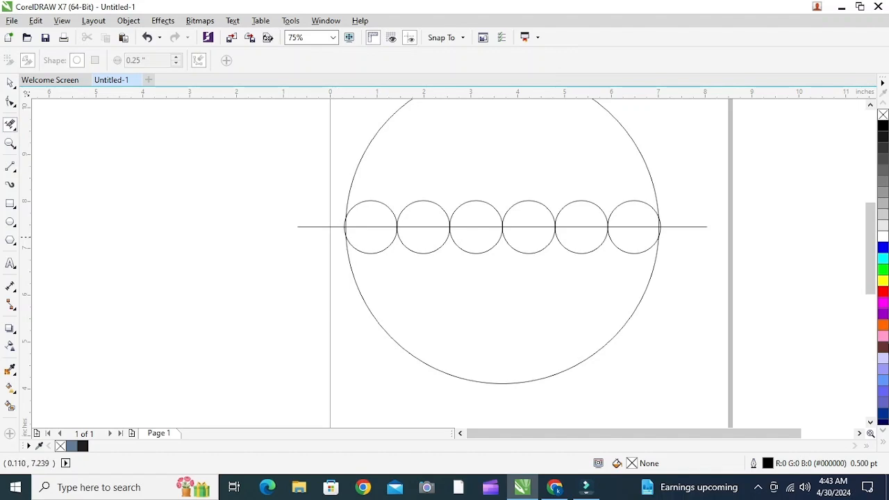
pyautogui.moveTo(335, 237); pyautogui.dragTo(699, 402)
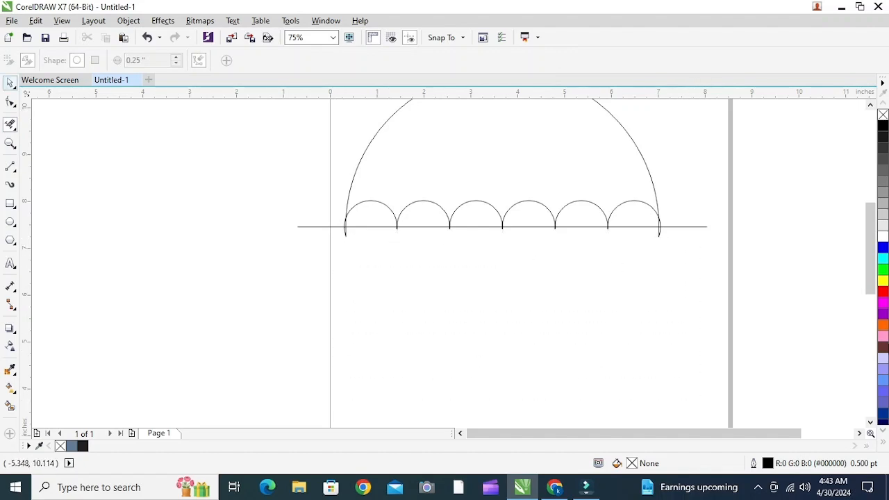
pyautogui.press('space')
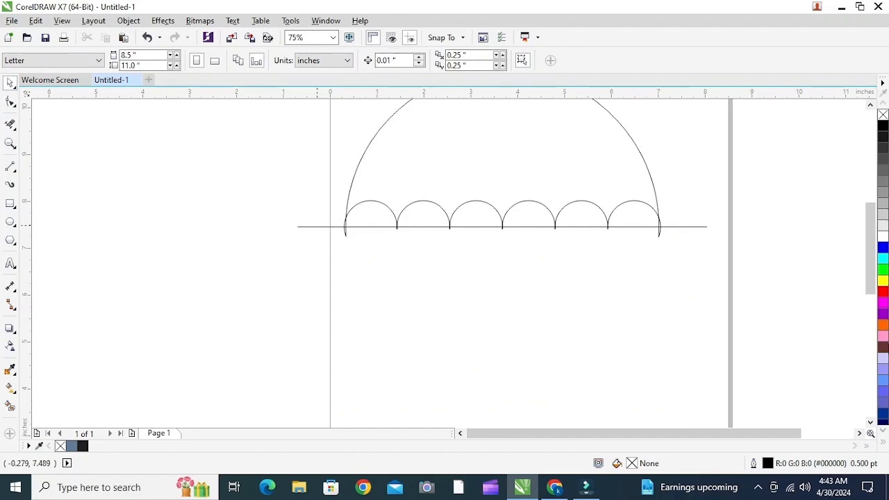
# Rotate the horizontal line by 90 degrees to form the umbrella's shaft
pyautogui.click(297, 227)
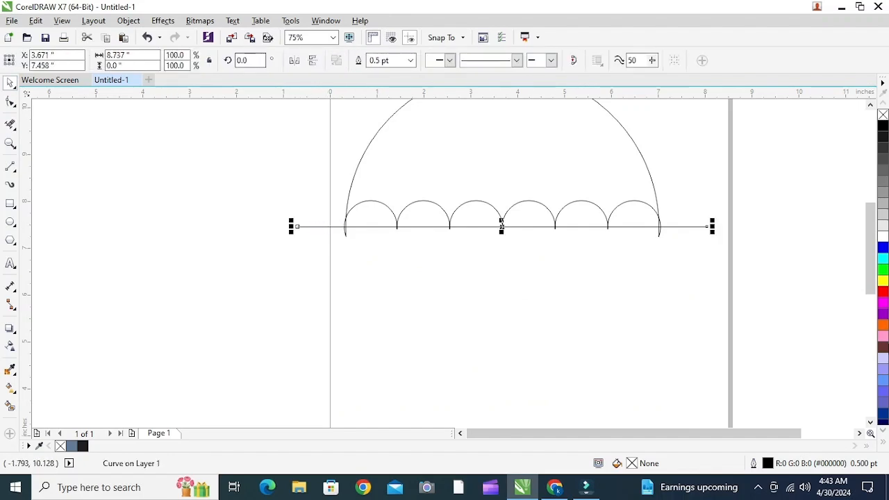
pyautogui.doubleClick(243, 60)
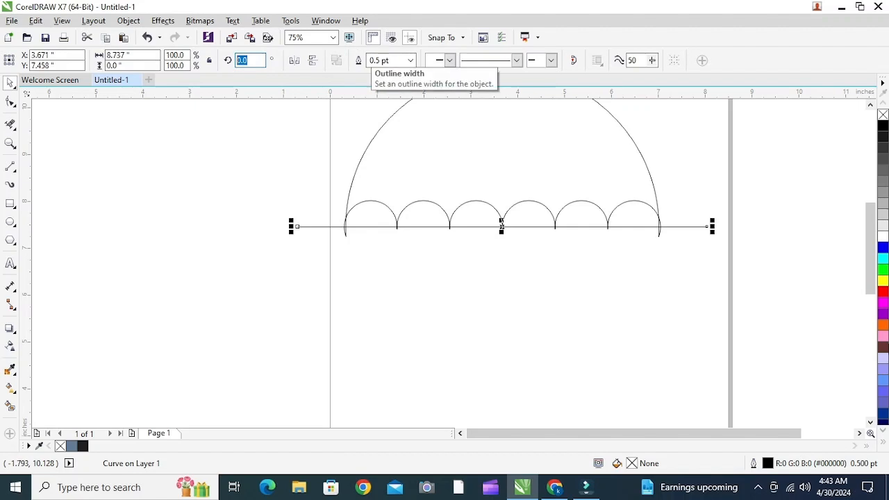
pyautogui.write('90')
pyautogui.press('Return')
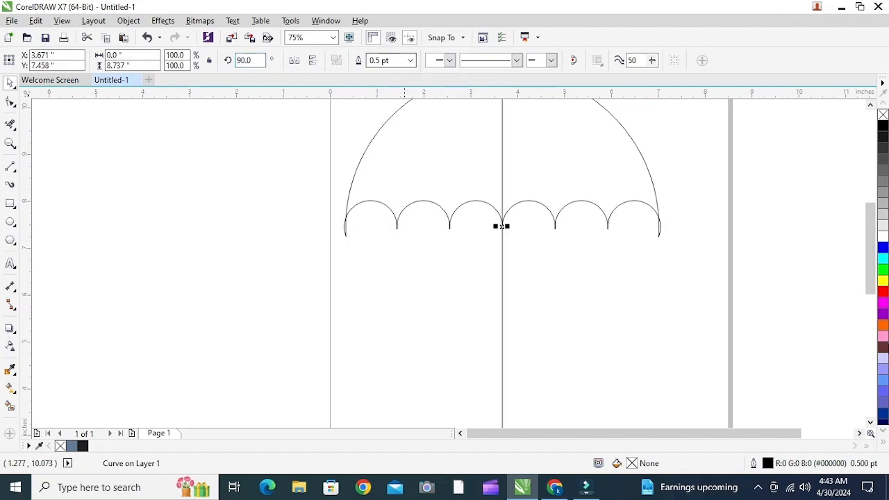
# Align the vertical line's upper end with the top of the dome curve
pyautogui.keyDown('shift'); pyautogui.click(424, 155); pyautogui.keyUp('shift')
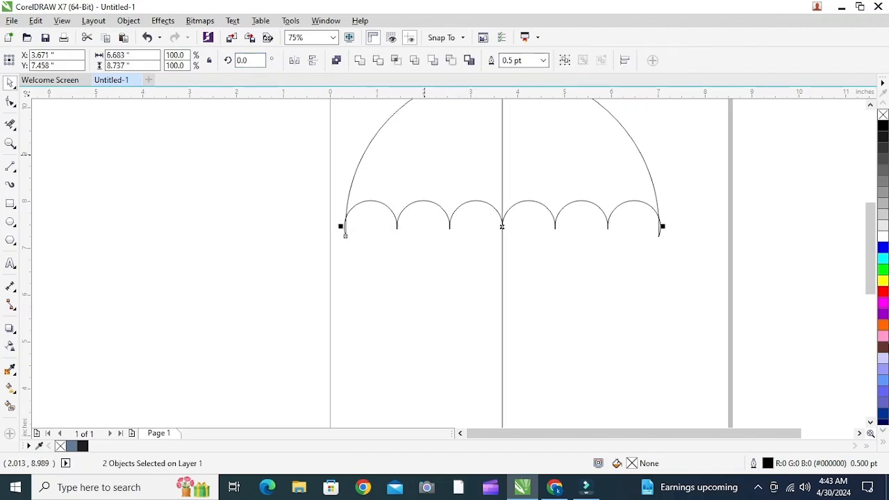
pyautogui.press('t')
pyautogui.press('Escape')
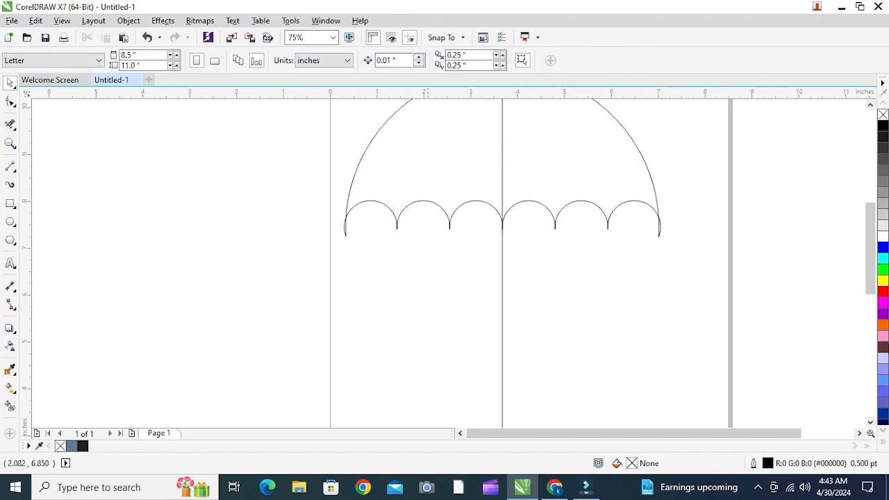
# Shorten the vertical line from its lower end to about 6.26 inches
pyautogui.hotkey('shift', 'F4')
pyautogui.click(465, 330)
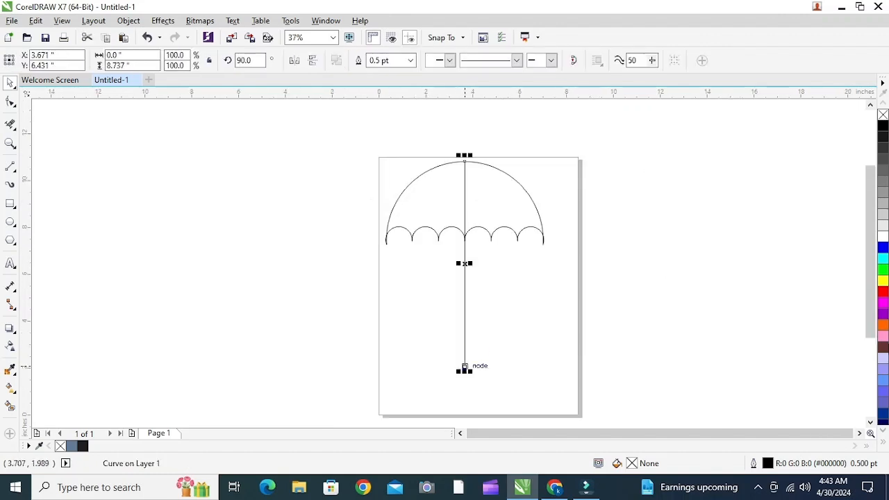
pyautogui.moveTo(465, 366); pyautogui.dragTo(444, 312)
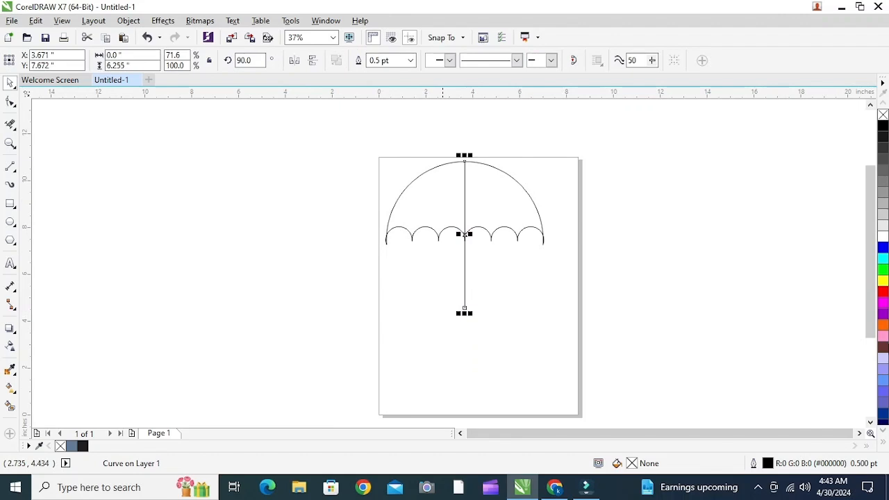
# Set the vertical shaft line's outline width to 2.0 pt
pyautogui.scroll(3, 465, 235)
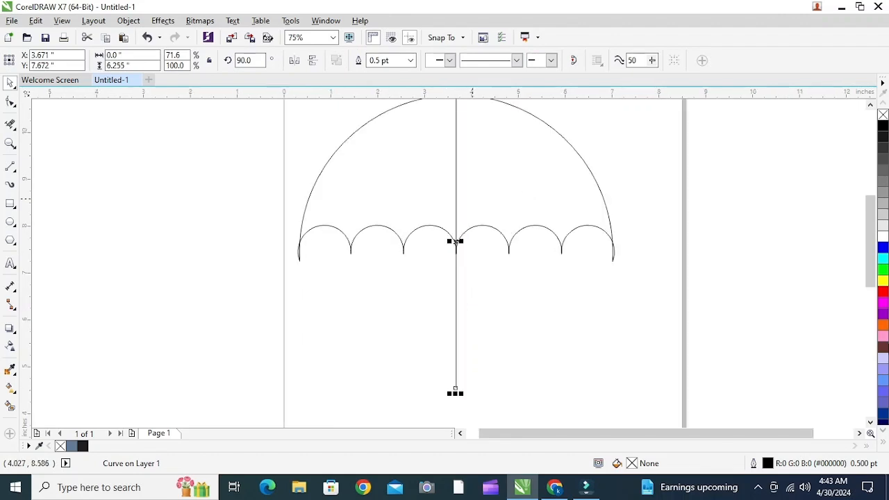
pyautogui.click(410, 60)
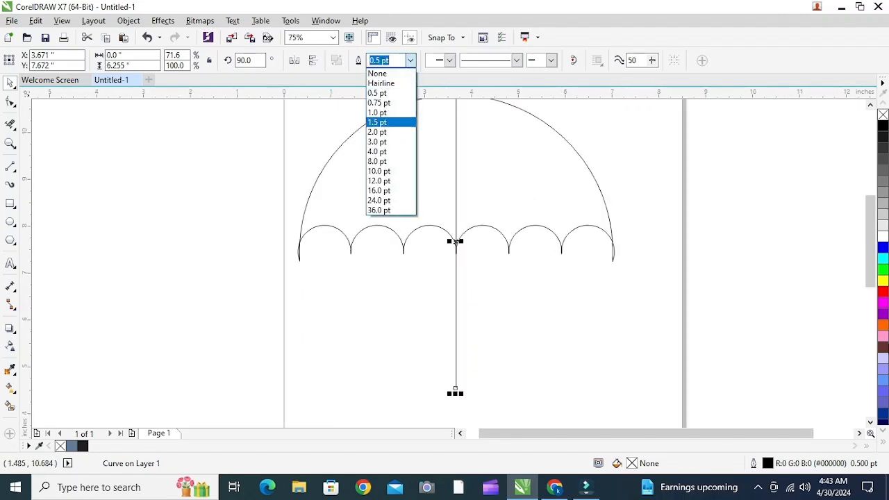
pyautogui.click(386, 132)
pyautogui.press('Escape')
pyautogui.scroll(-3, 370, 192)
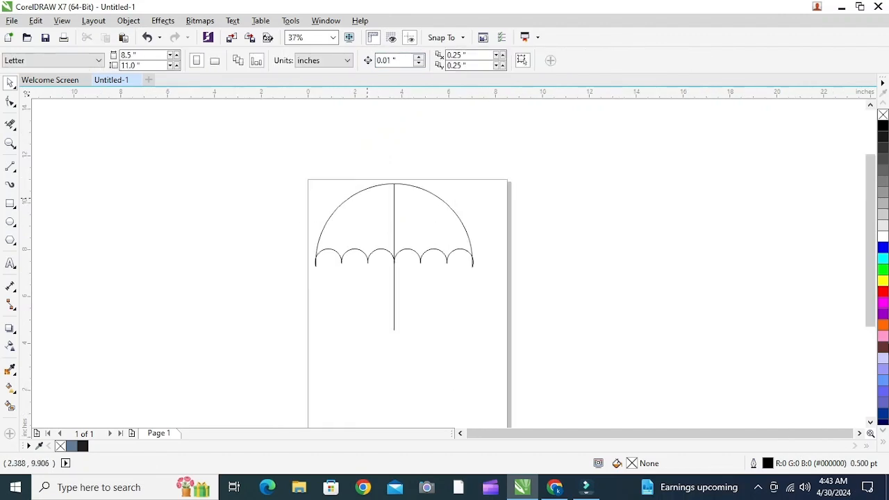
# Move the dome curve's centre of rotation to the top of the umbrella shaft
pyautogui.scroll(3, 370, 192)
pyautogui.click(355, 188)
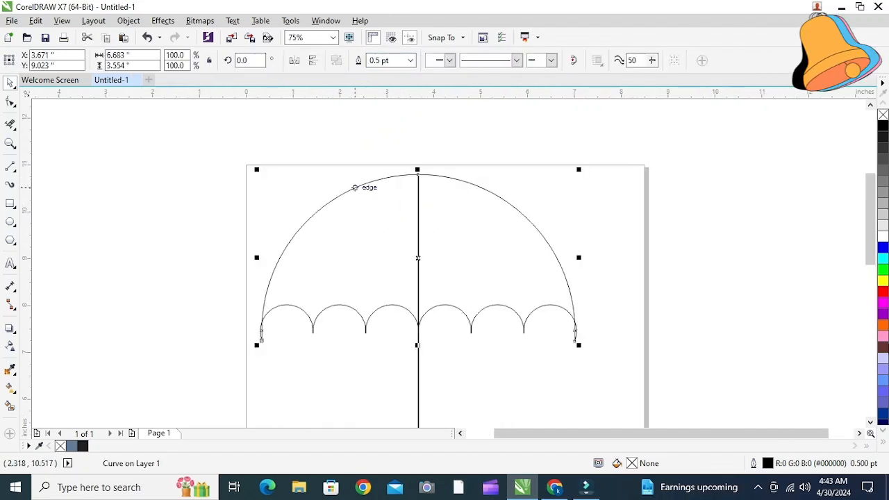
pyautogui.click(355, 188)
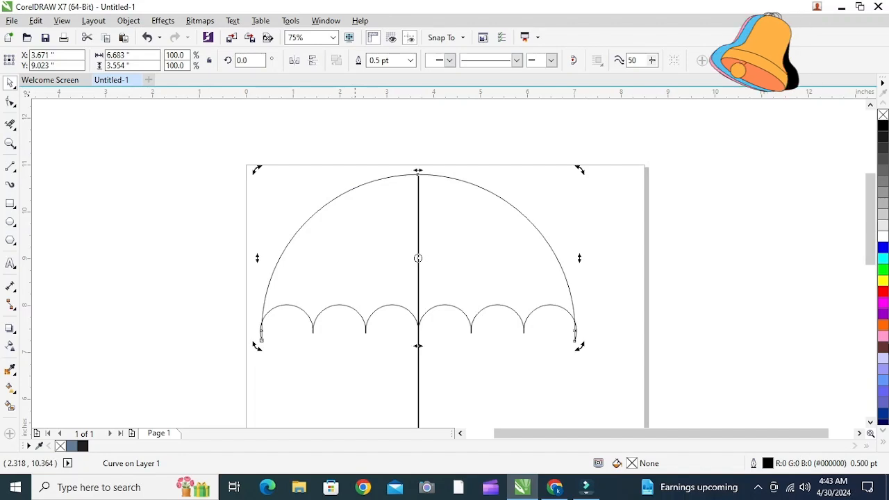
pyautogui.scroll(2, 355, 187)
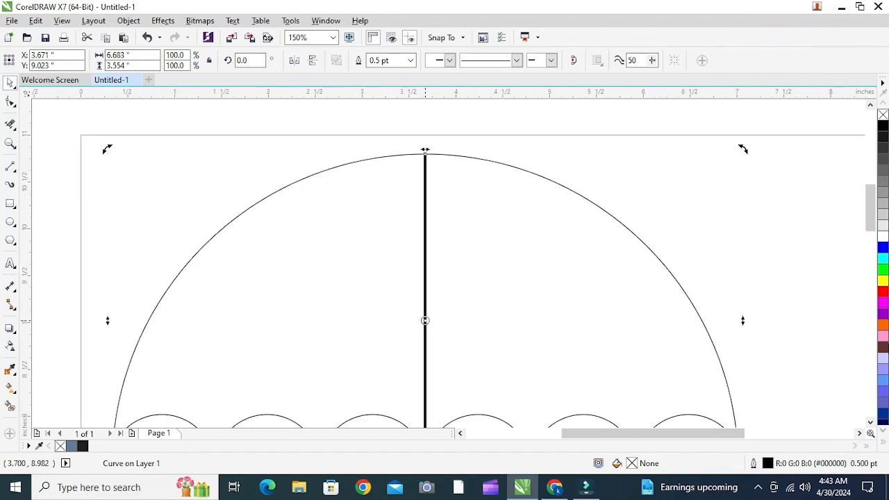
pyautogui.moveTo(448, 182); pyautogui.dragTo(425, 153)
pyautogui.scroll(-2, 511, 194)
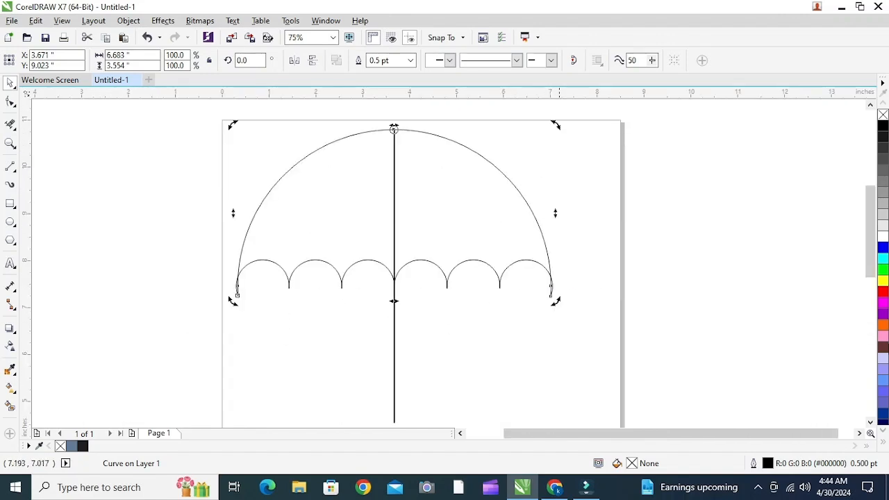
# Rotate two copies of the dome curve about the shaft's top, to about 341° and 320°, through the scallop joints right of the shaft
pyautogui.scroll(2, 556, 300)
pyautogui.moveTo(554, 278); pyautogui.dragTo(406, 319)
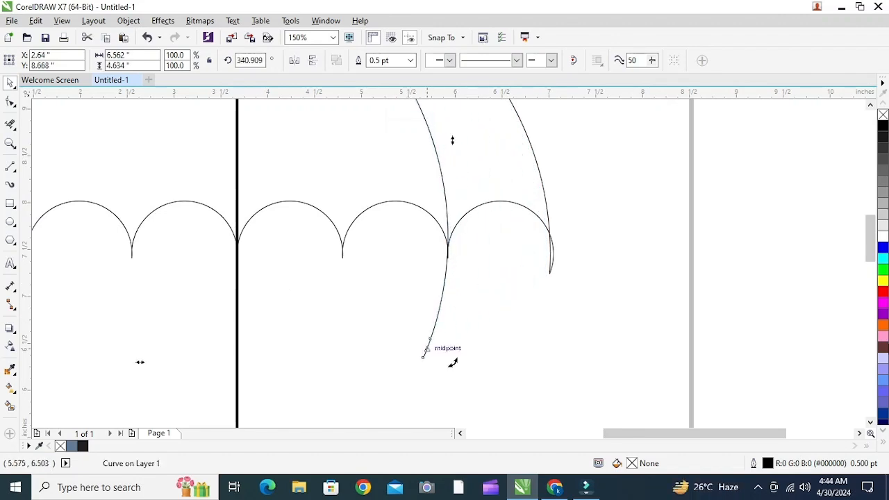
pyautogui.moveTo(452, 361); pyautogui.dragTo(280, 343)
pyautogui.scroll(2, 297, 261)
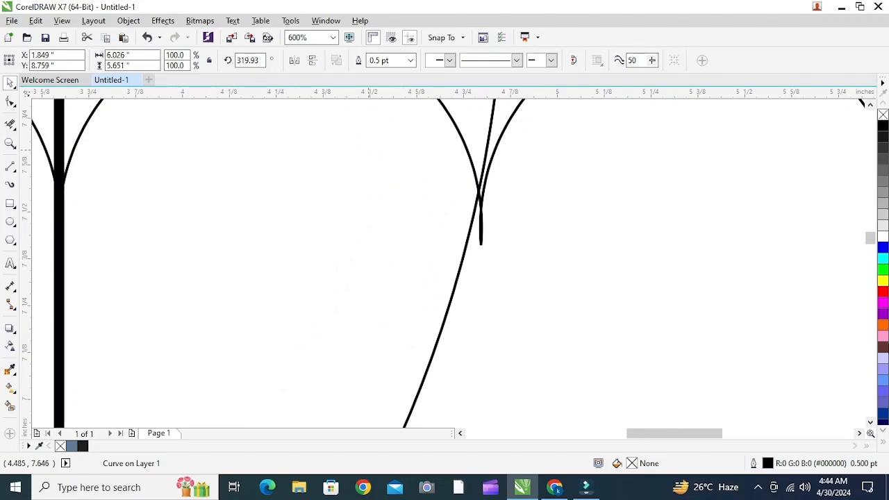
pyautogui.scroll(-3, 302, 257)
pyautogui.scroll(2, 419, 324)
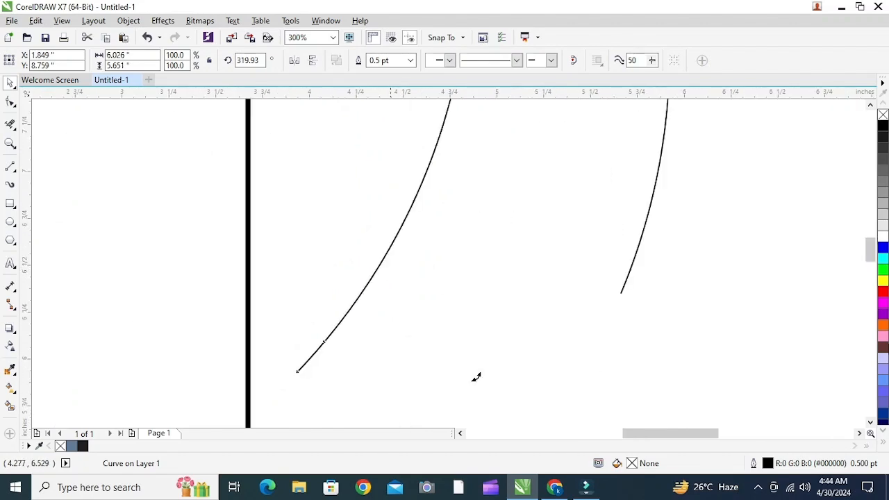
pyautogui.click(871, 104)
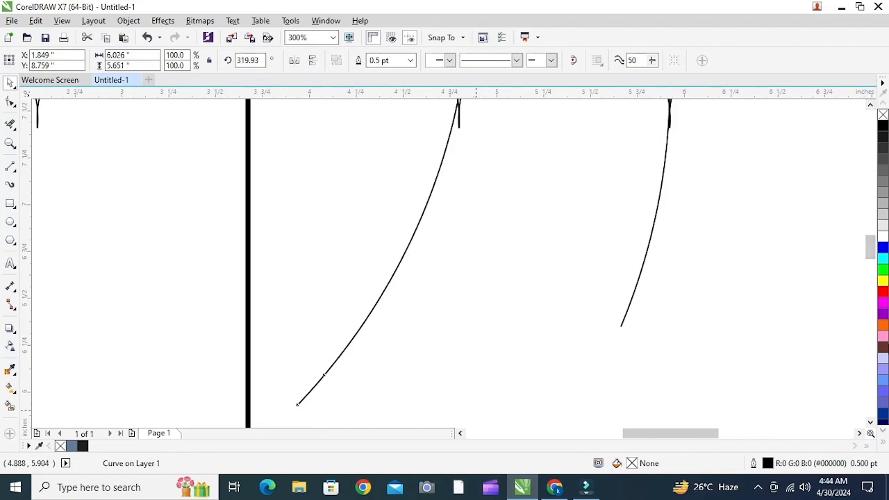
pyautogui.moveTo(476, 410); pyautogui.dragTo(485, 410)
pyautogui.hotkey('ctrl', 'z')
# Rotate two copies of the original dome curve about the shaft's top through the scallop joints left of the shaft, the inner one to about 40°
pyautogui.scroll(-2, 514, 368)
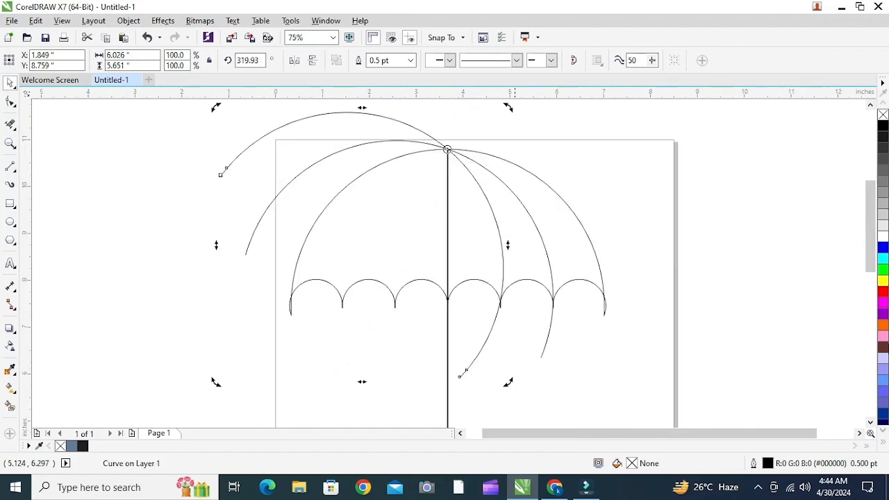
pyautogui.click(316, 220)
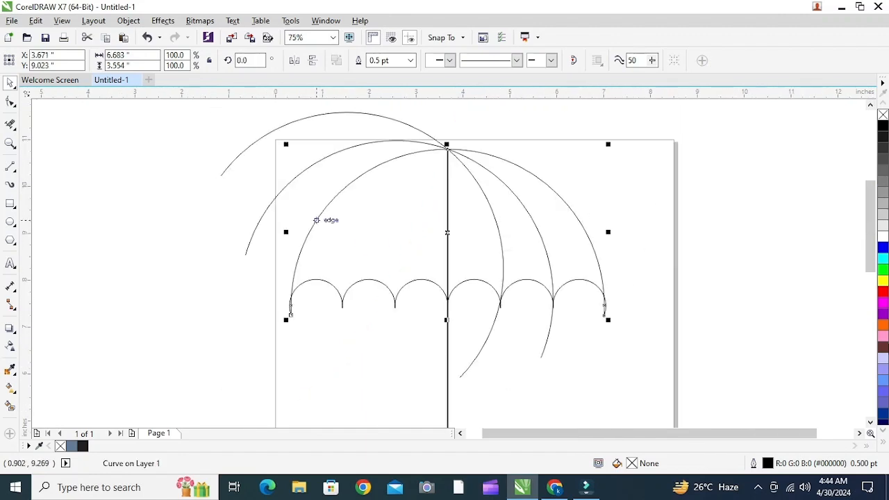
pyautogui.scroll(1, 289, 314)
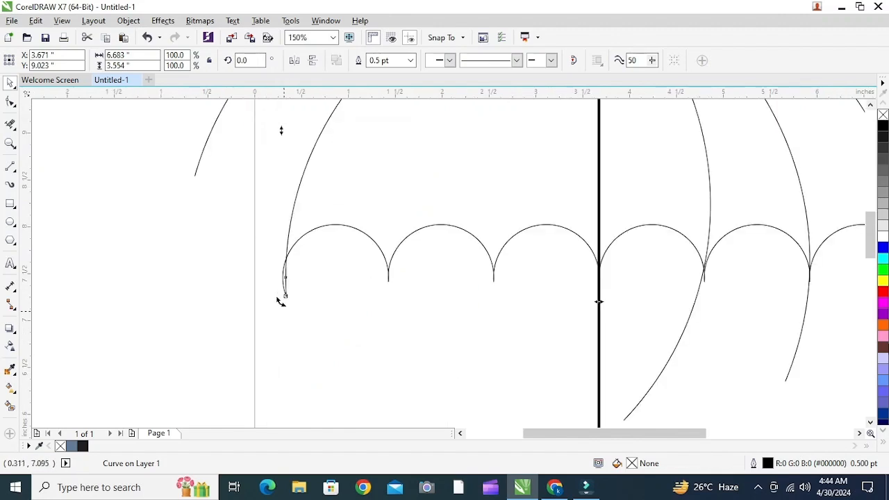
pyautogui.moveTo(281, 301); pyautogui.dragTo(550, 399)
pyautogui.scroll(-4, 479, 424)
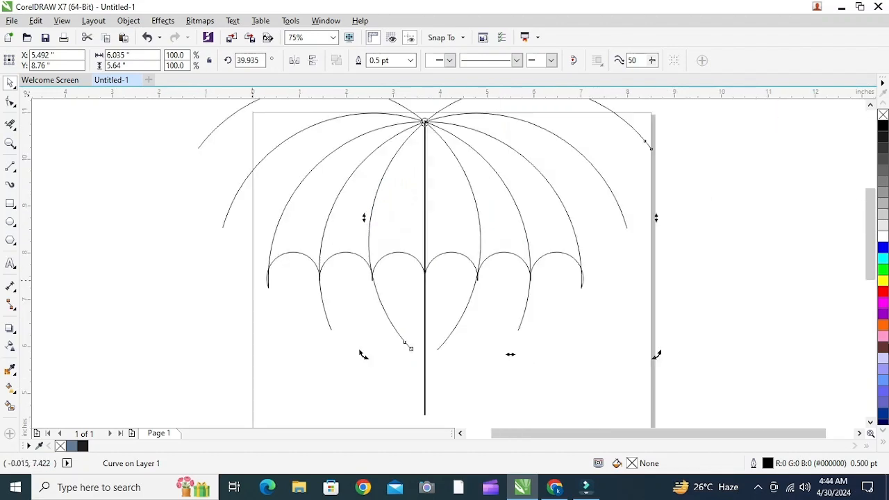
pyautogui.press('Escape')
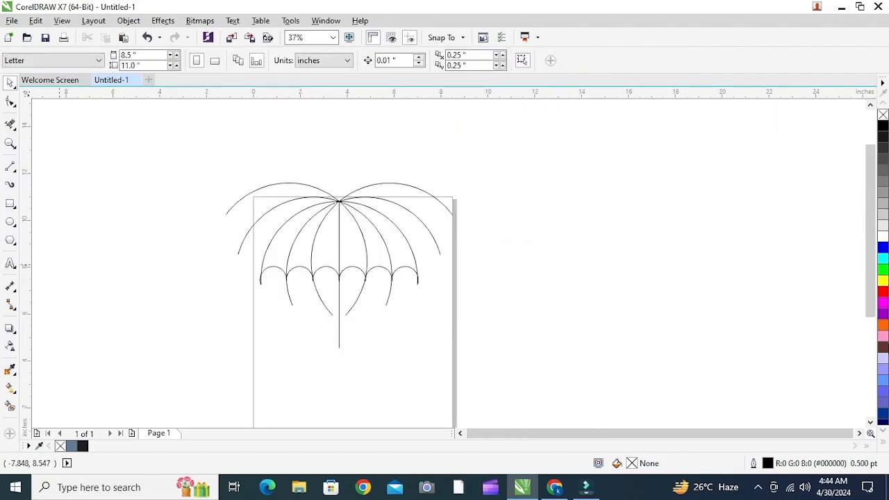
# Smart-fill the six canopy panels with slate blue (C:40 M:20 Y:0 K:40) and a 0.5 pt black outline
pyautogui.click(10, 405)
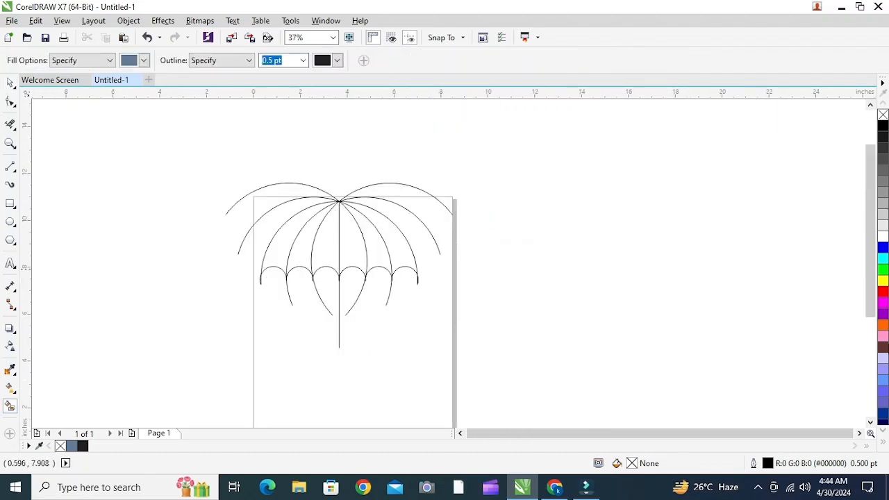
pyautogui.scroll(4, 268, 266)
pyautogui.click(278, 237)
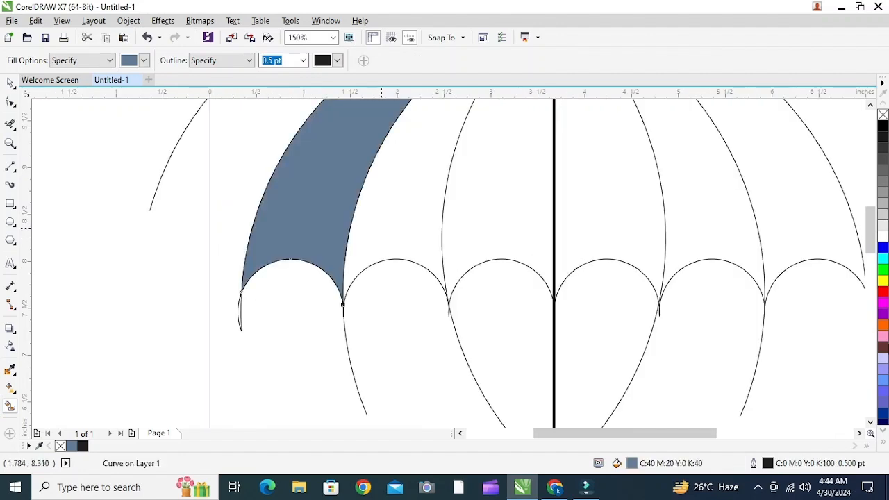
pyautogui.click(385, 224)
pyautogui.click(498, 219)
pyautogui.click(612, 221)
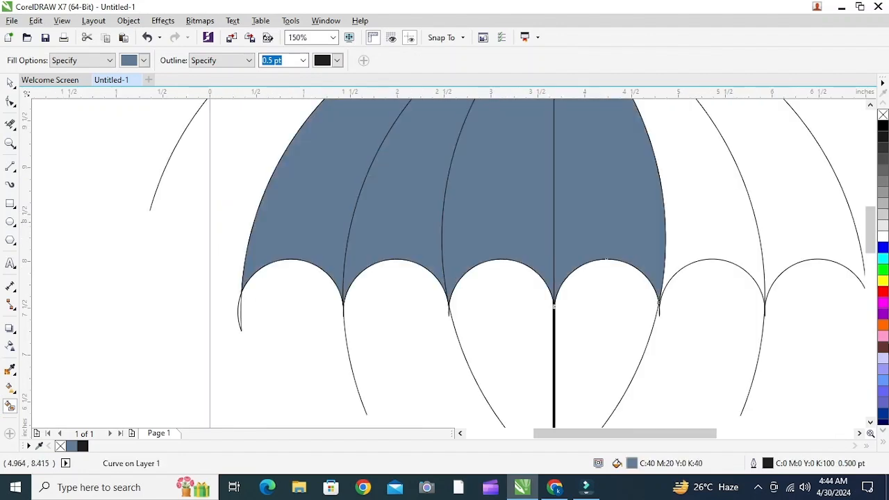
pyautogui.click(727, 223)
pyautogui.click(781, 205)
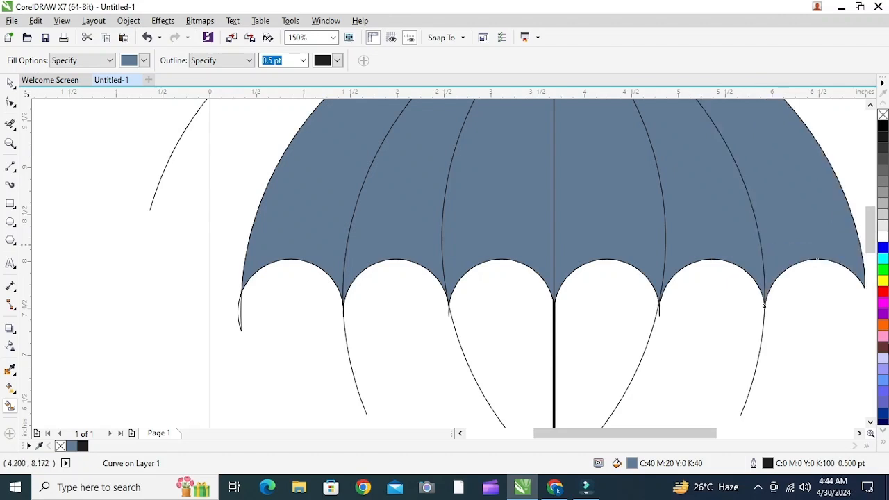
pyautogui.scroll(-4, 479, 249)
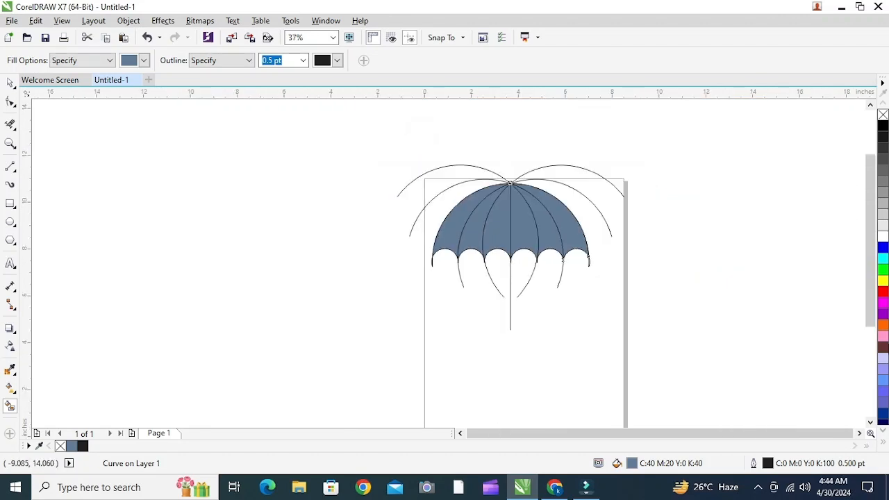
pyautogui.press('space')
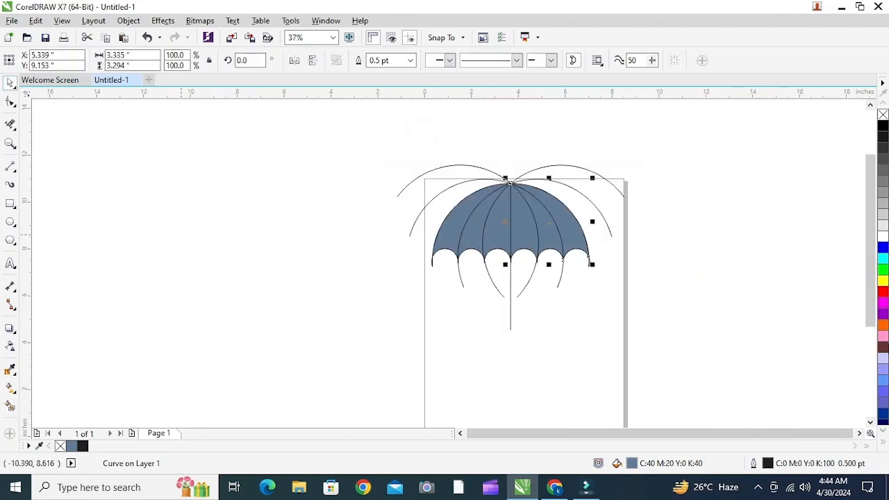
pyautogui.press('Escape')
# Delete the four arc segments that extend outside the dome, two on each side of the canopy
pyautogui.scroll(2, 489, 204)
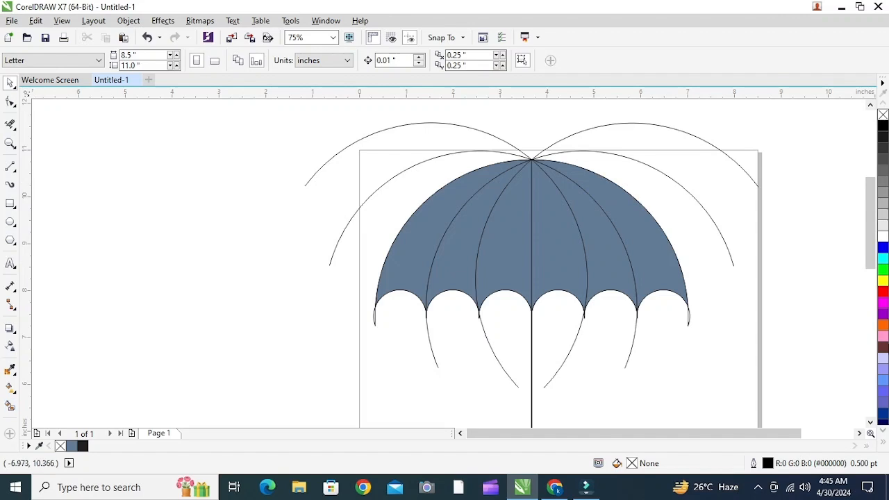
pyautogui.click(10, 123)
pyautogui.click(344, 146)
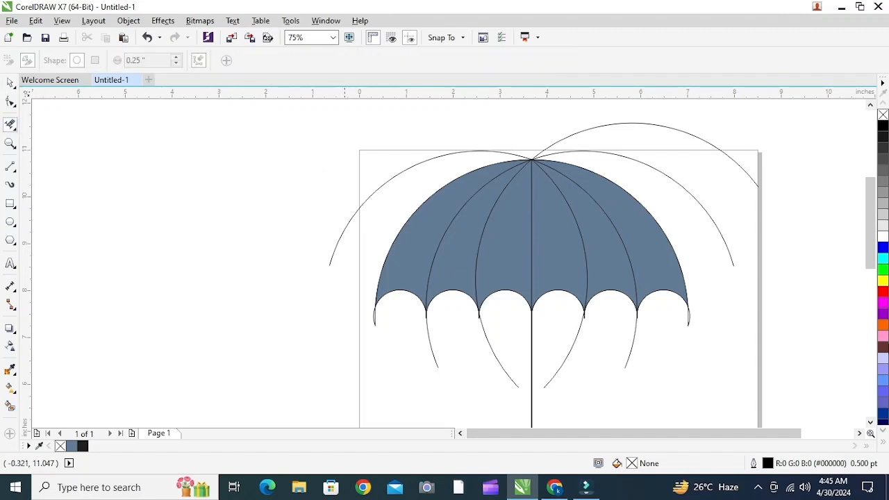
pyautogui.click(357, 207)
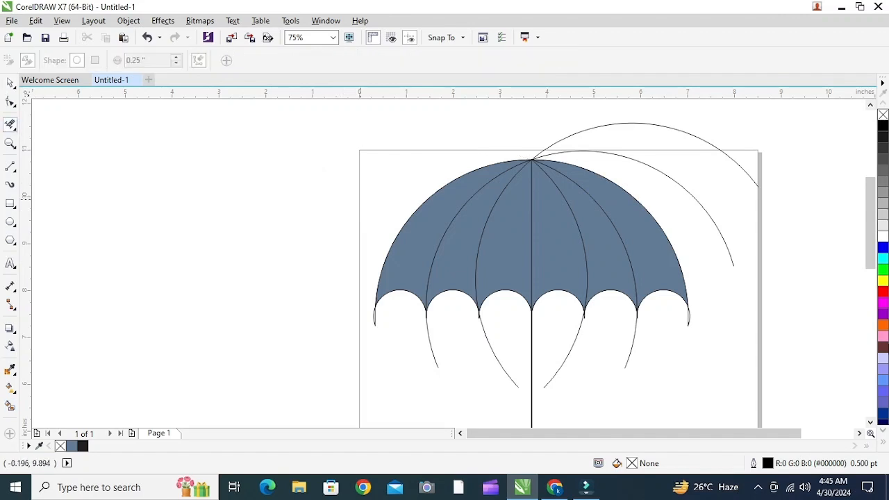
pyautogui.click(639, 124)
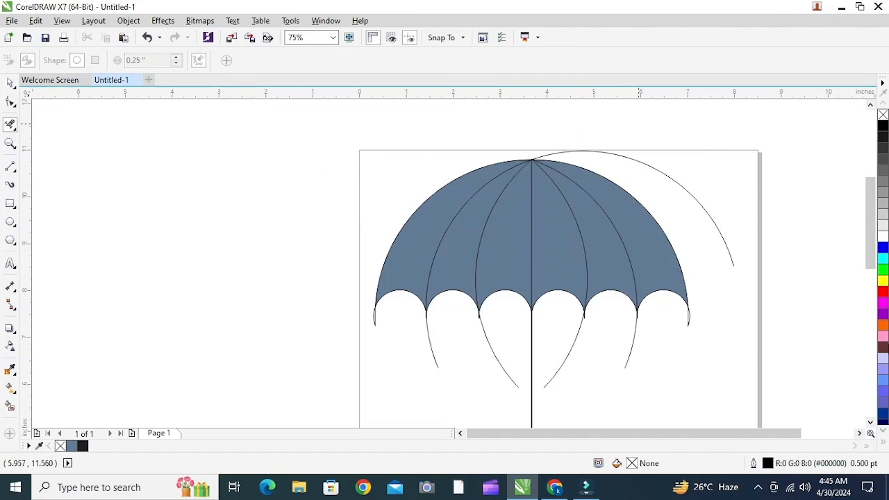
pyautogui.click(641, 164)
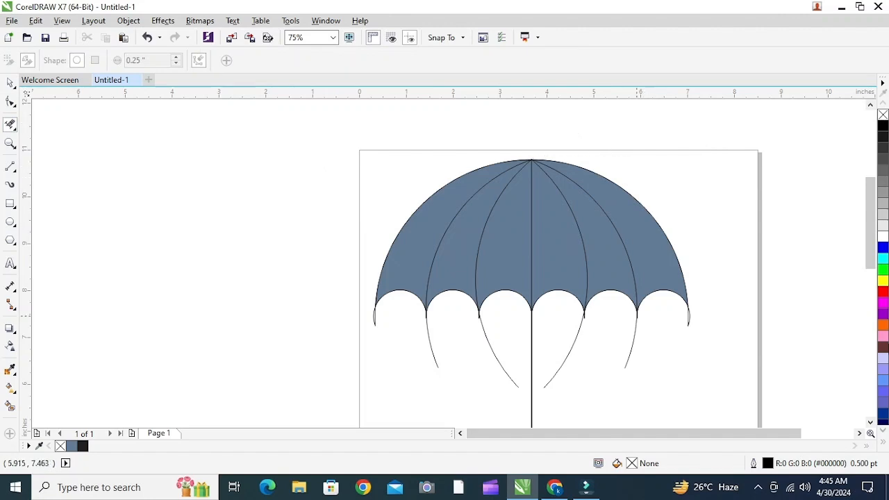
# Delete the four rib curve tails hanging below the scalloped canopy edge
pyautogui.click(634, 341)
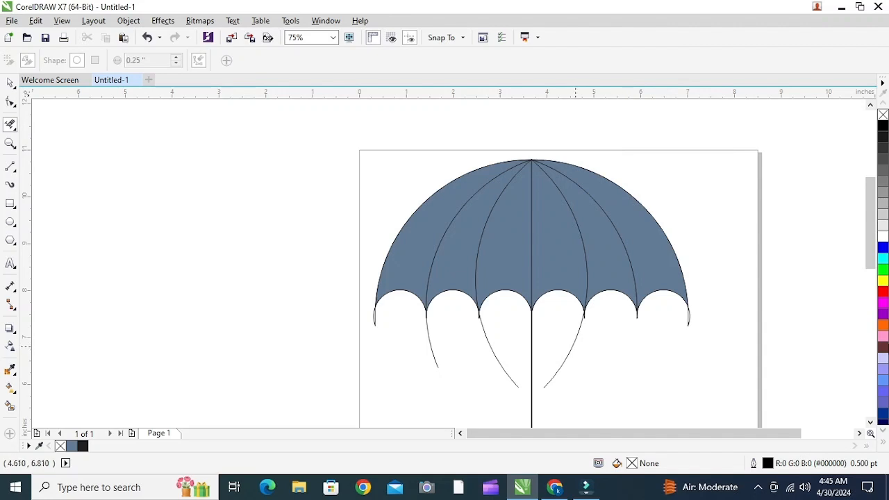
pyautogui.click(571, 346)
pyautogui.click(492, 345)
pyautogui.click(429, 341)
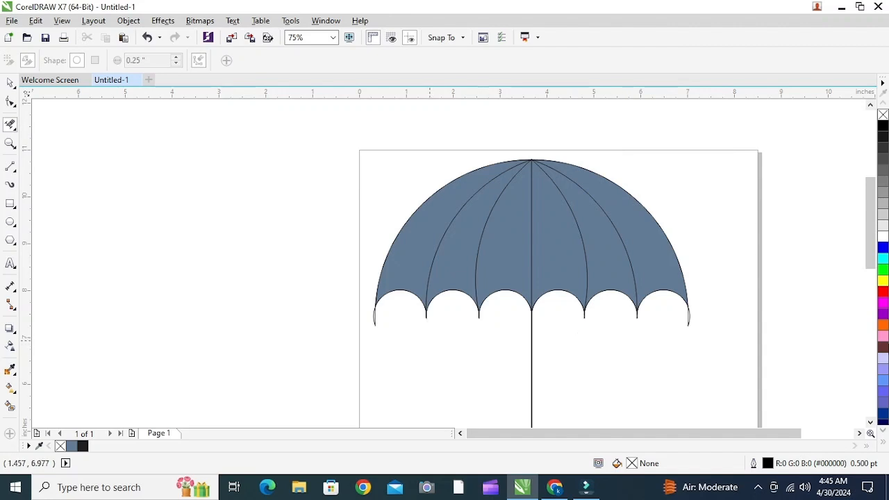
pyautogui.click(10, 83)
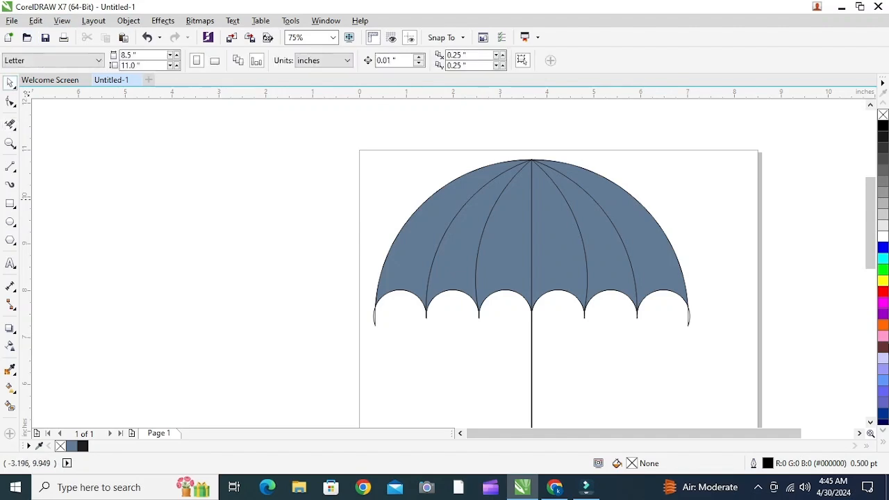
# Add the letter "U" as 24 pt Arial artistic text in the empty area below the canopy, left of the shaft
pyautogui.scroll(-2, 328, 199)
pyautogui.scroll(2, 369, 213)
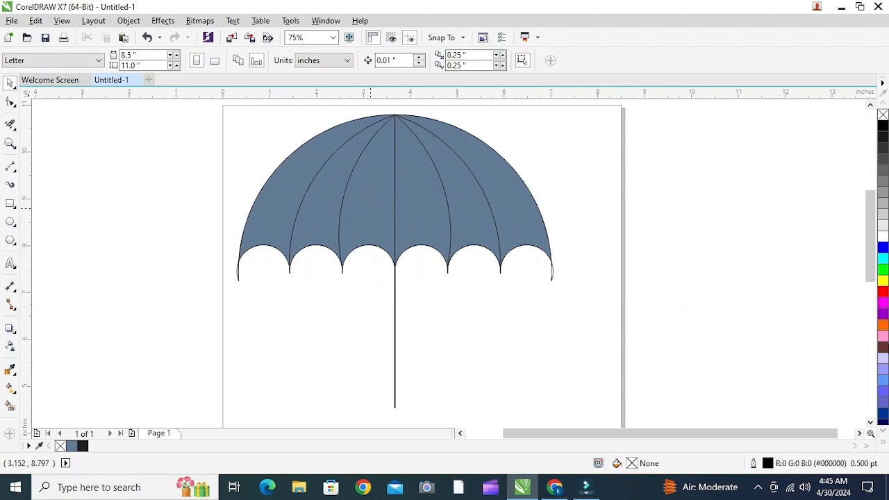
pyautogui.scroll(-1, 370, 208)
pyautogui.scroll(1, 374, 299)
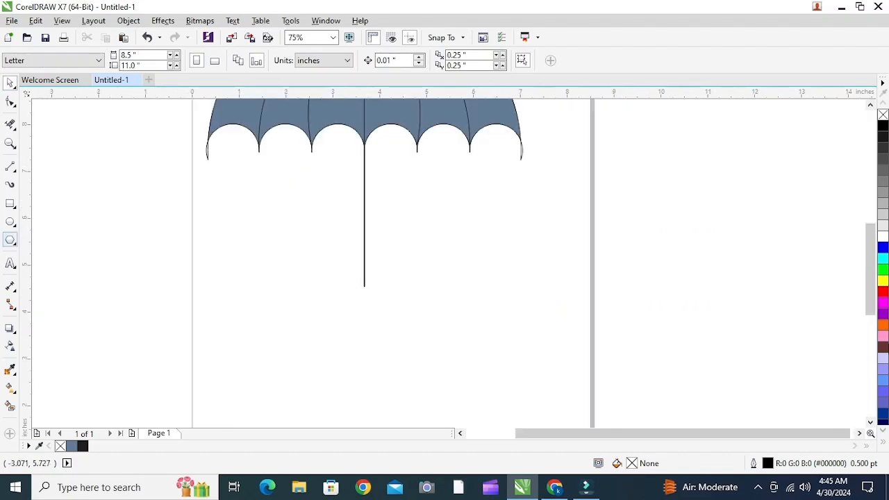
pyautogui.click(10, 263)
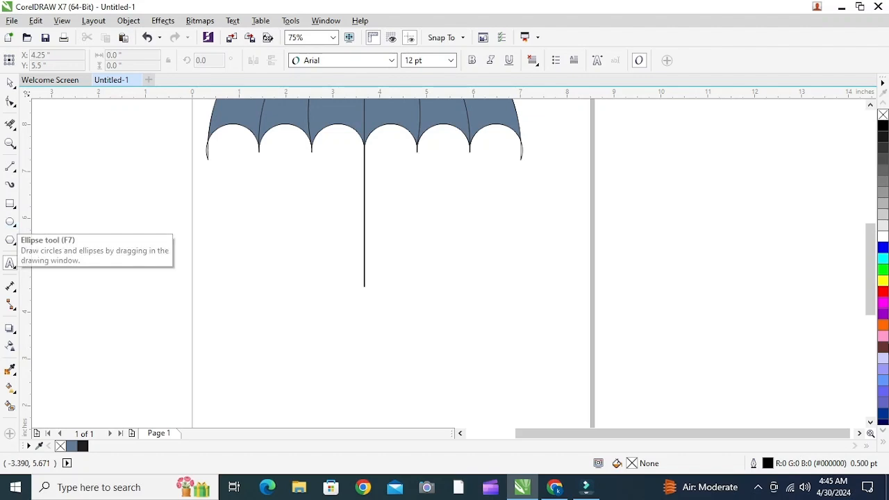
pyautogui.click(237, 305)
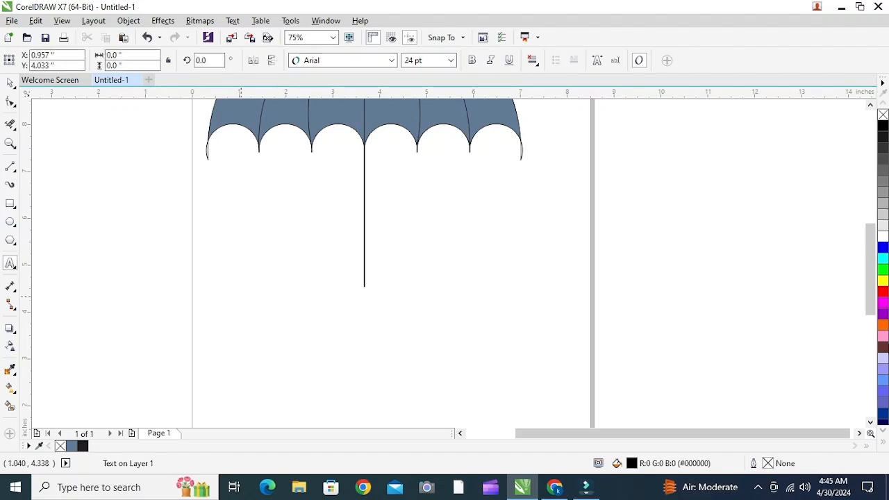
pyautogui.write('U')
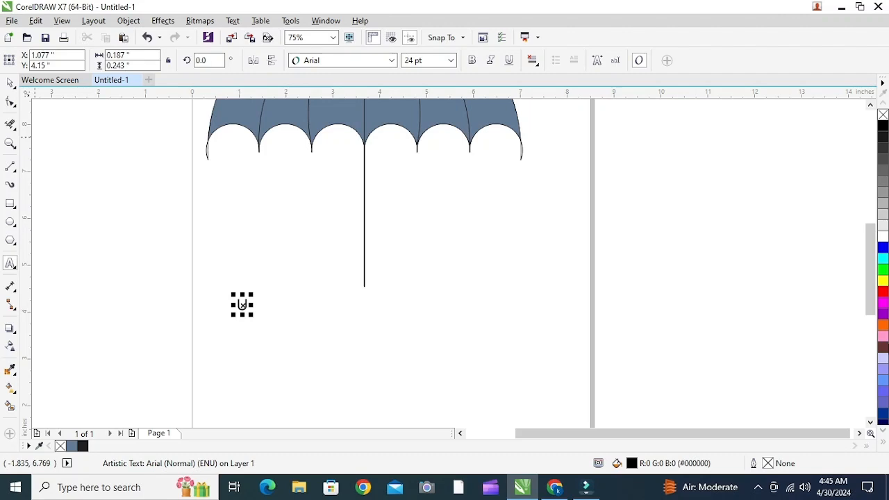
pyautogui.hotkey('ctrl', 'space')
# Move the letter U to the lower end of the umbrella shaft so its left stem overlaps the shaft
pyautogui.moveTo(242, 306); pyautogui.dragTo(367, 297)
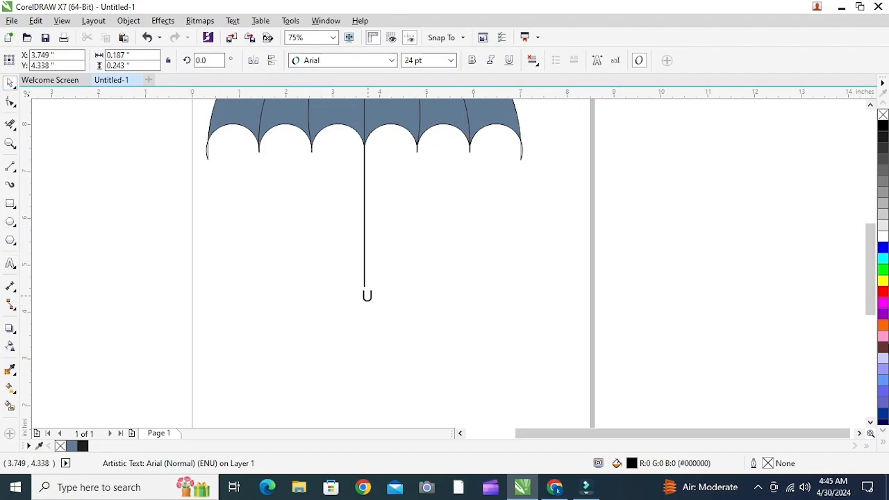
pyautogui.scroll(3, 368, 296)
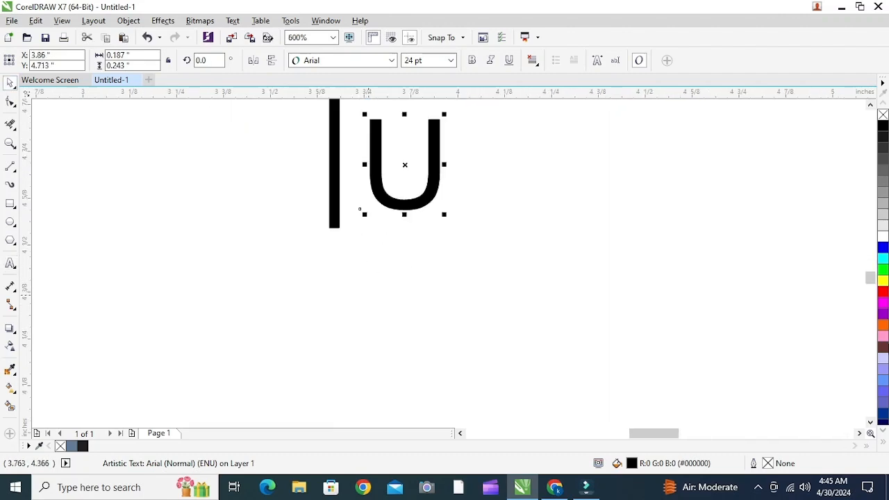
pyautogui.scroll(3, 360, 209)
pyautogui.scroll(-3, 360, 208)
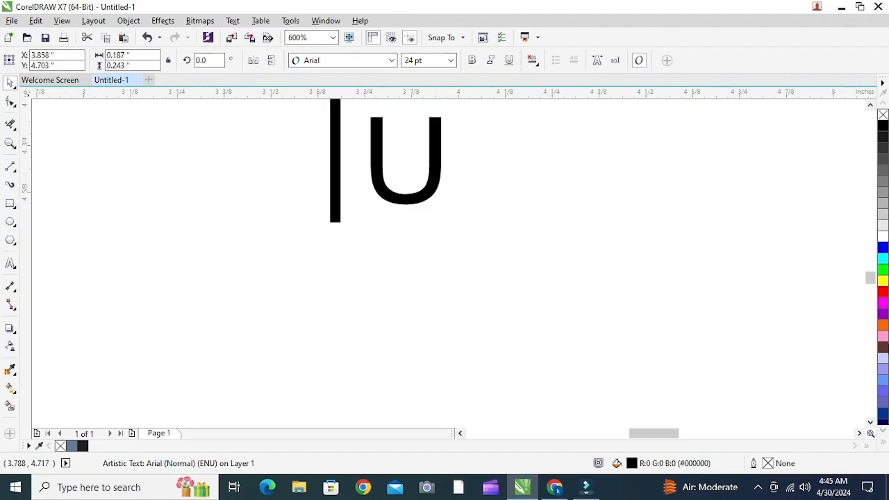
pyautogui.moveTo(378, 157); pyautogui.dragTo(342, 224)
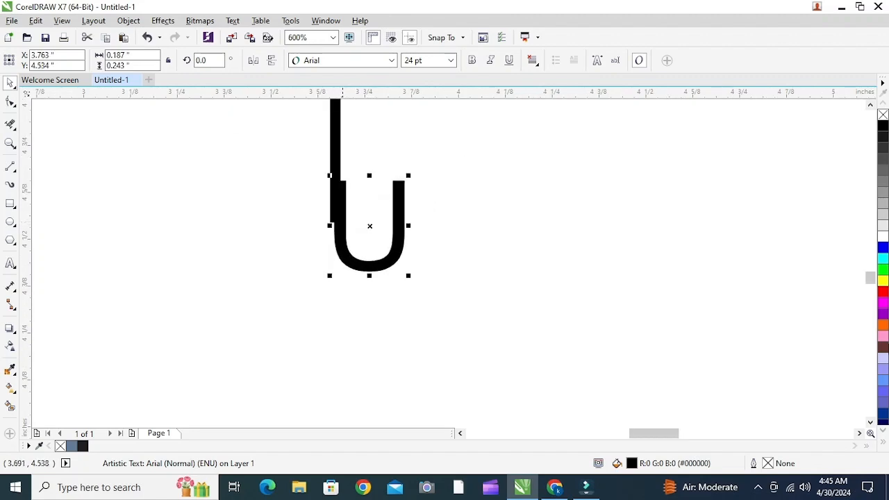
pyautogui.scroll(2, 342, 223)
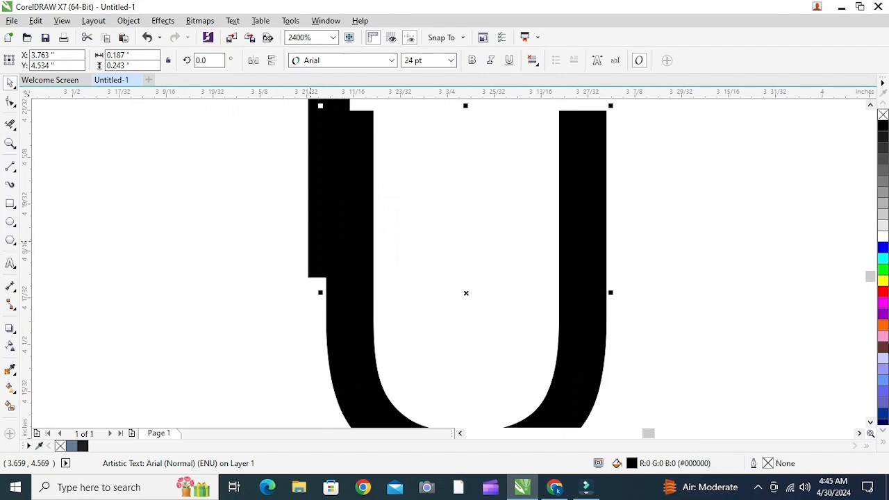
# Align the letter U with the umbrella shaft by their vertical centre lines
pyautogui.keyDown('shift'); pyautogui.click(328, 277); pyautogui.keyUp('shift')
pyautogui.press('c')
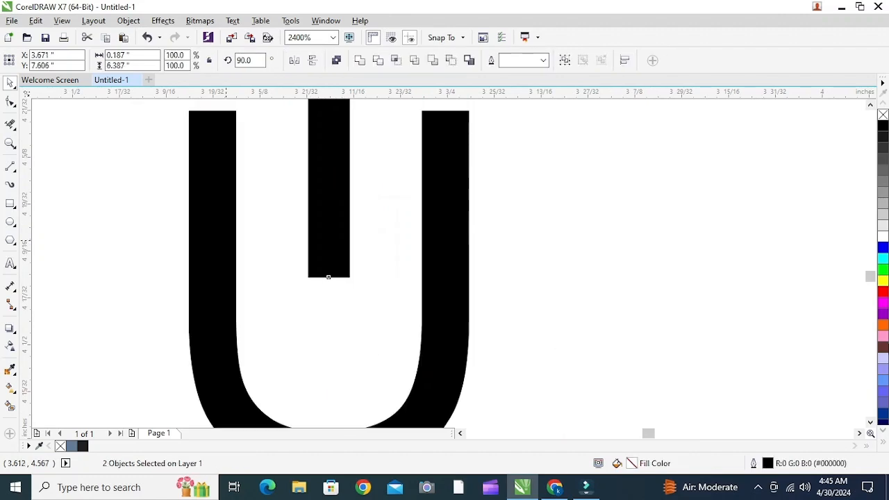
pyautogui.click(175, 224)
# Move the letter U sideways so its left stem covers the lower end of the shaft
pyautogui.click(203, 212)
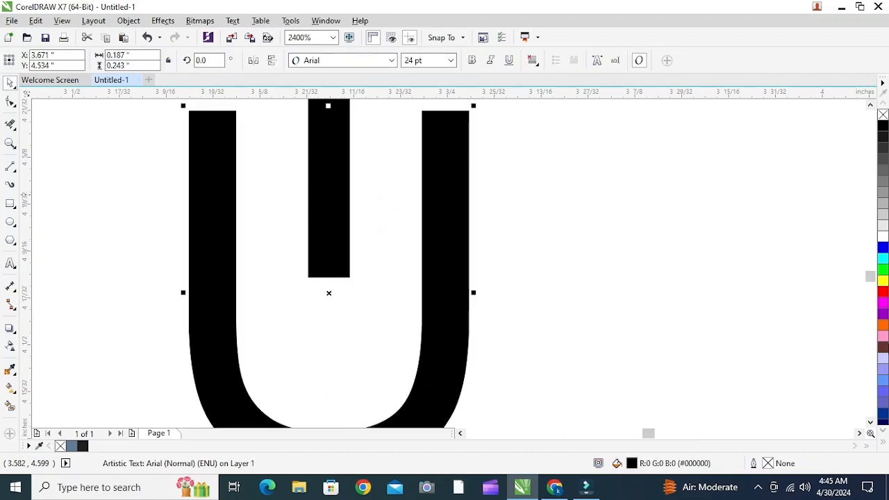
pyautogui.moveTo(194, 195); pyautogui.dragTo(315, 214)
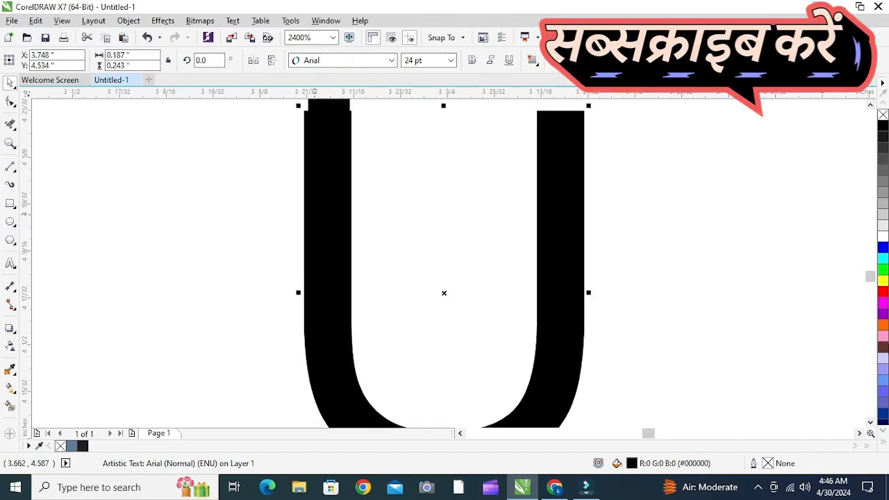
pyautogui.scroll(-1, 368, 208)
pyautogui.scroll(1, 367, 209)
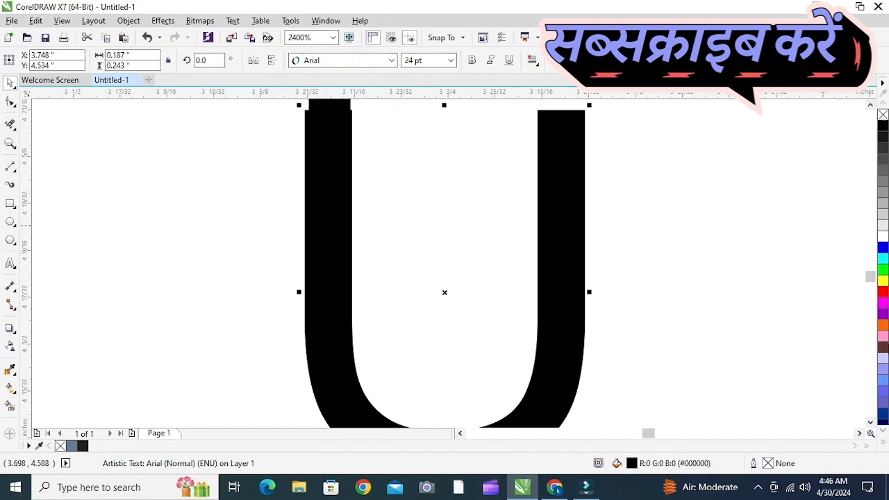
# Enlarge the letter U proportionally to about 112.5 pt, keeping its lower-left corner on the shaft
pyautogui.scroll(-4, 422, 234)
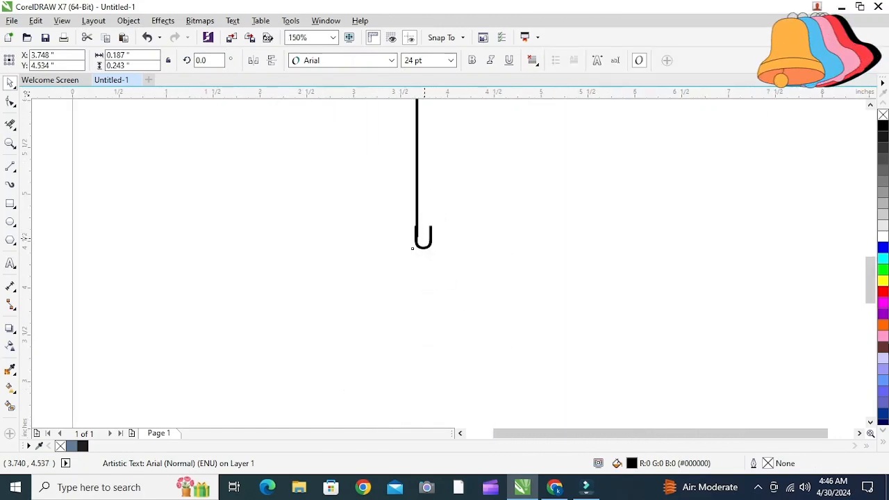
pyautogui.scroll(-4, 414, 246)
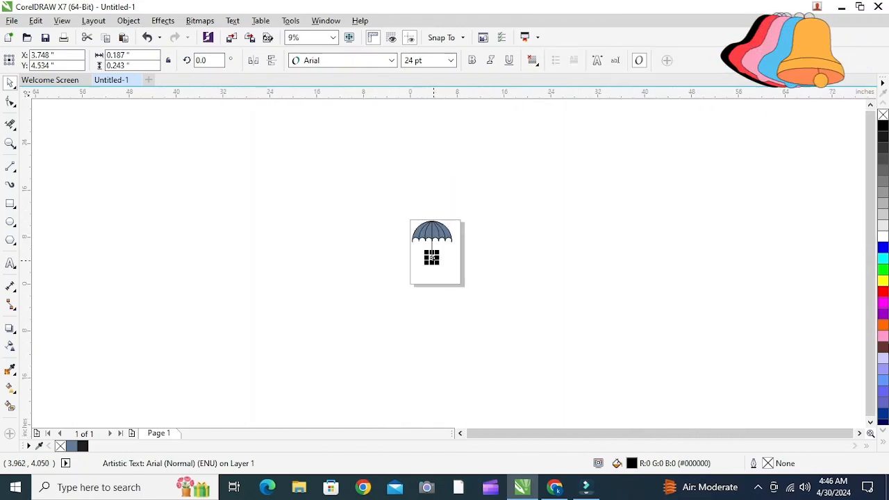
pyautogui.scroll(2, 432, 257)
pyautogui.scroll(1, 417, 240)
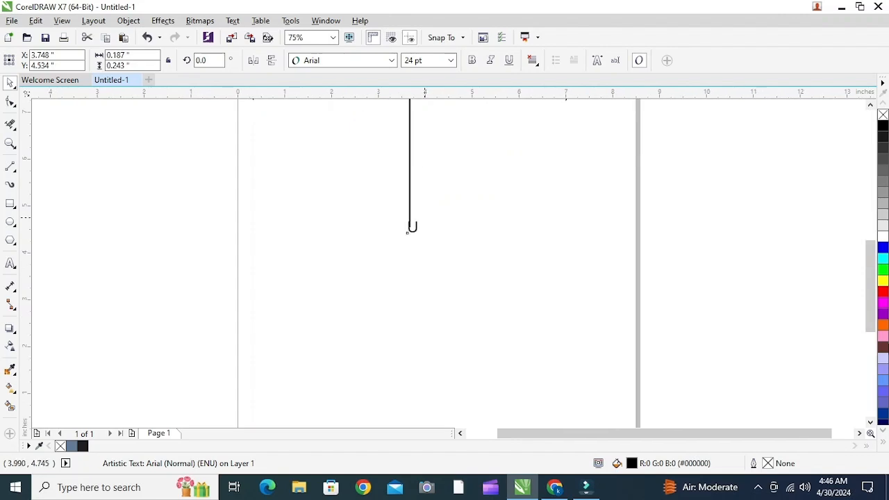
pyautogui.moveTo(419, 221); pyautogui.dragTo(455, 174)
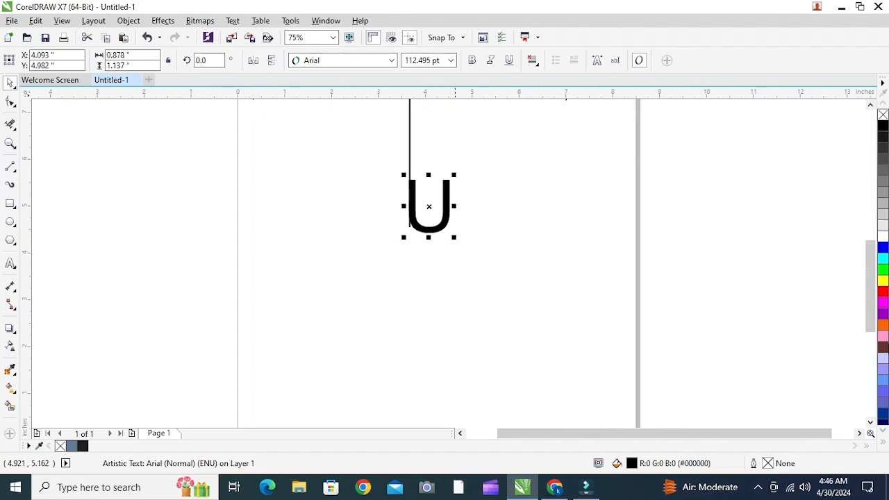
# Set the umbrella shaft's outline width to 8.0 pt
pyautogui.scroll(2, 455, 175)
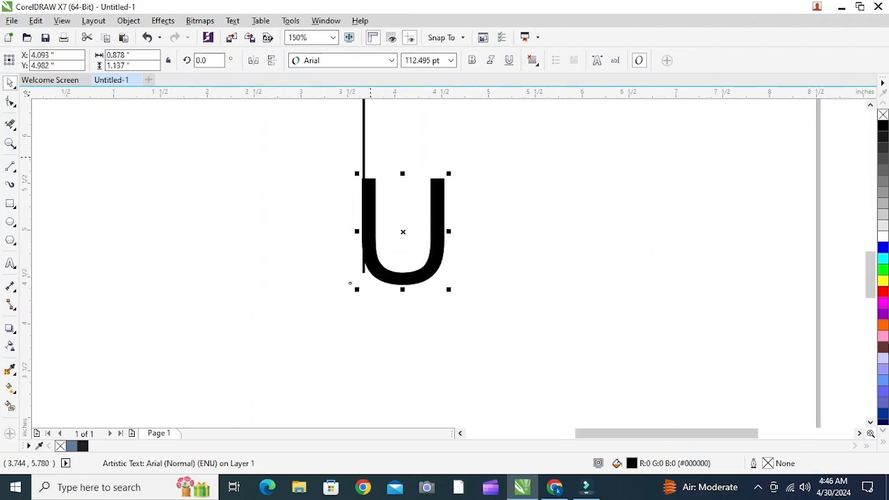
pyautogui.click(363, 145)
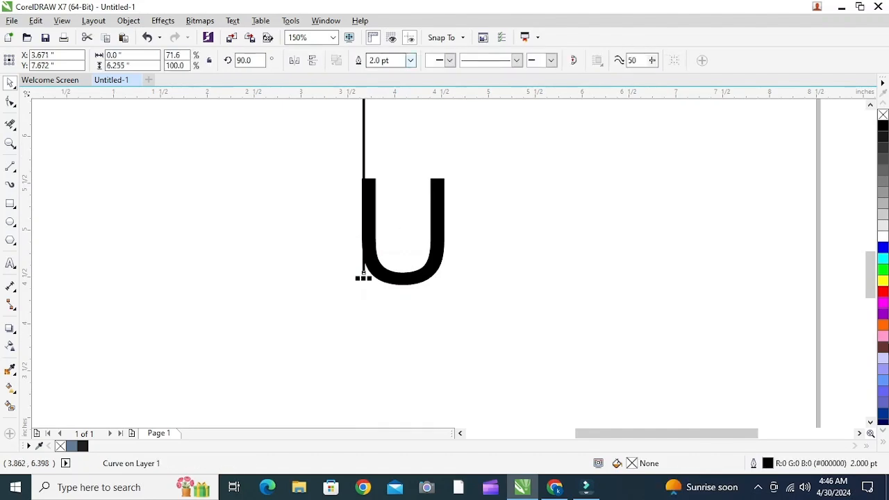
pyautogui.click(410, 60)
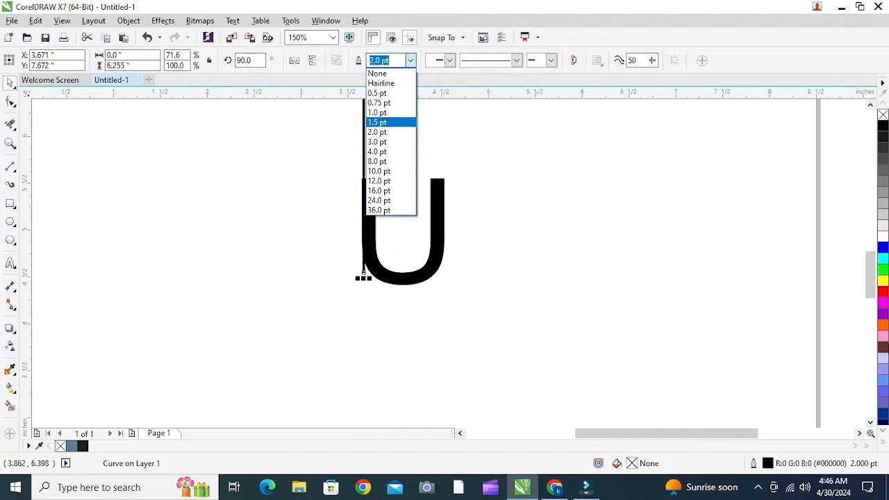
pyautogui.click(378, 152)
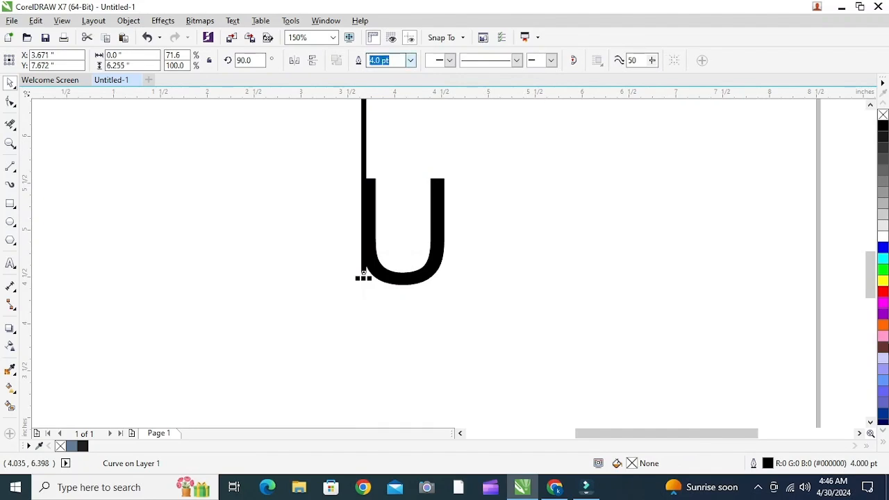
pyautogui.click(410, 61)
pyautogui.click(389, 161)
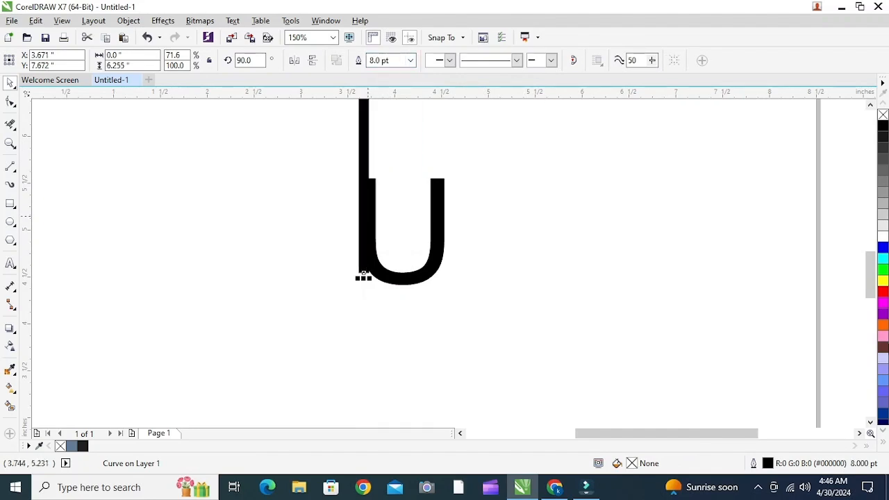
# Shift the U until its left stem's inner edge lines up with the shaft, and convert the letter to curves for node editing
pyautogui.scroll(2, 363, 274)
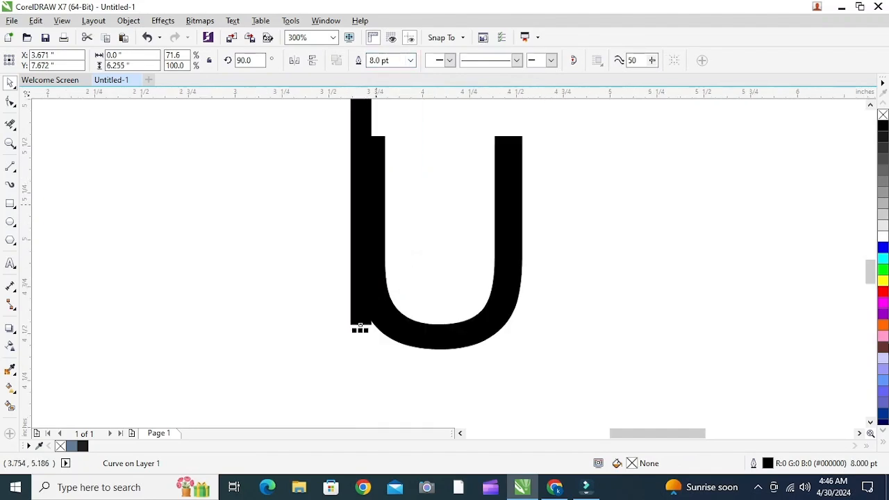
pyautogui.moveTo(380, 325); pyautogui.dragTo(366, 321)
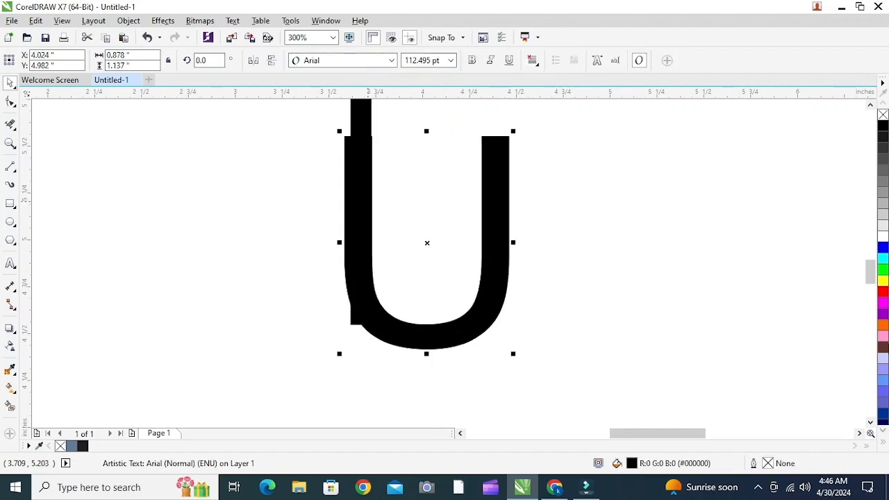
pyautogui.hotkey('ctrl', 'q')
pyautogui.press('F10')
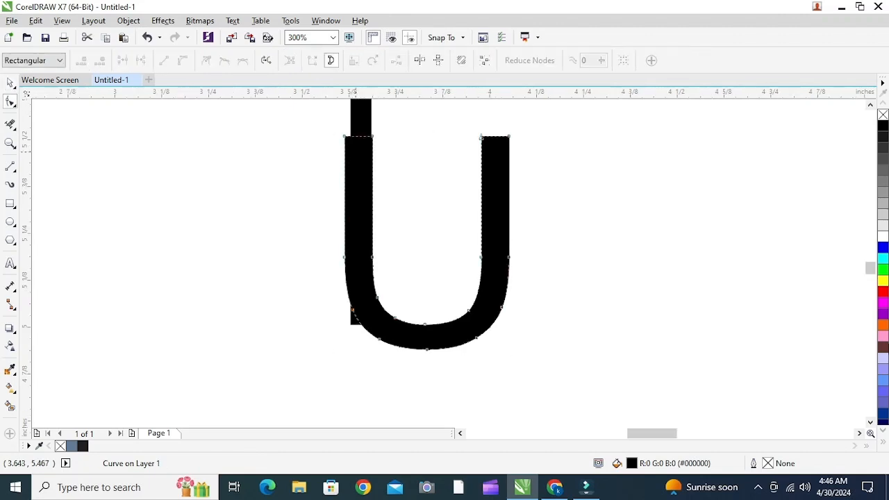
# Move the two upper nodes of the U's left stem onto the shaft's edges so the stem narrows to the shaft's width
pyautogui.scroll(2, 356, 152)
pyautogui.scroll(1, 334, 123)
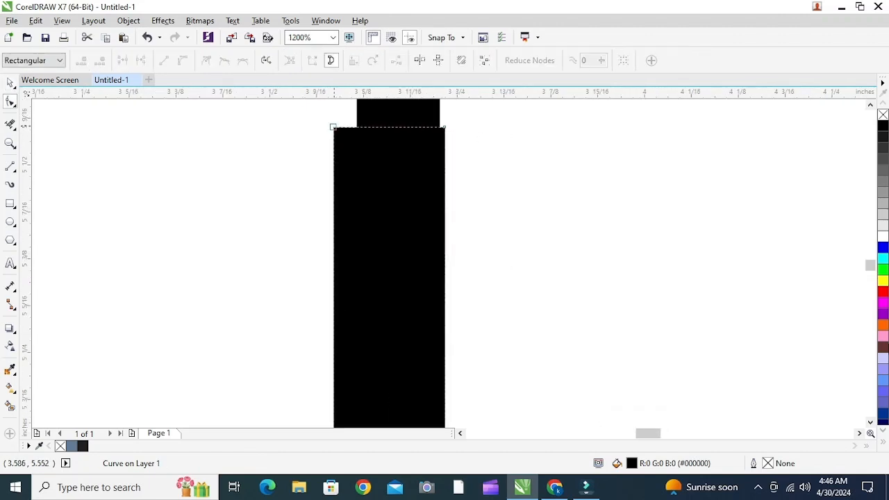
pyautogui.moveTo(334, 127); pyautogui.dragTo(355, 127)
pyautogui.scroll(2, 439, 121)
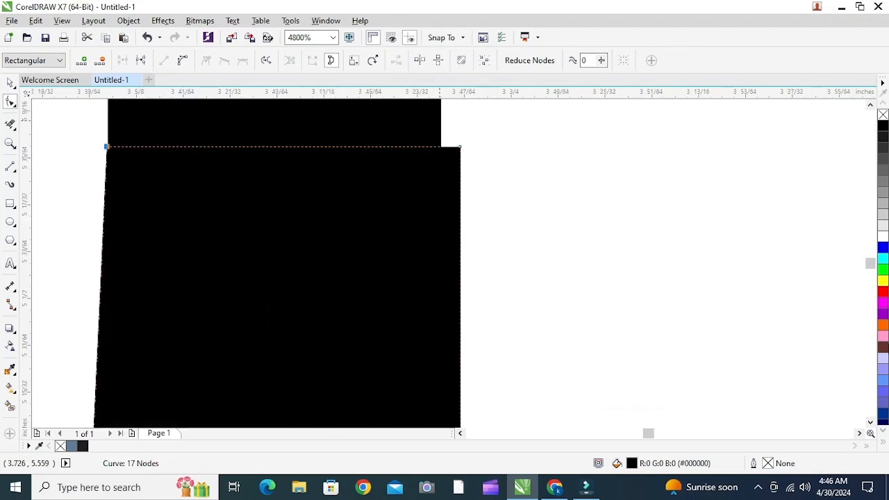
pyautogui.moveTo(460, 147); pyautogui.dragTo(443, 147)
# Shorten the shaft by moving its lower end node up inside the left stem of the U
pyautogui.scroll(-5, 443, 147)
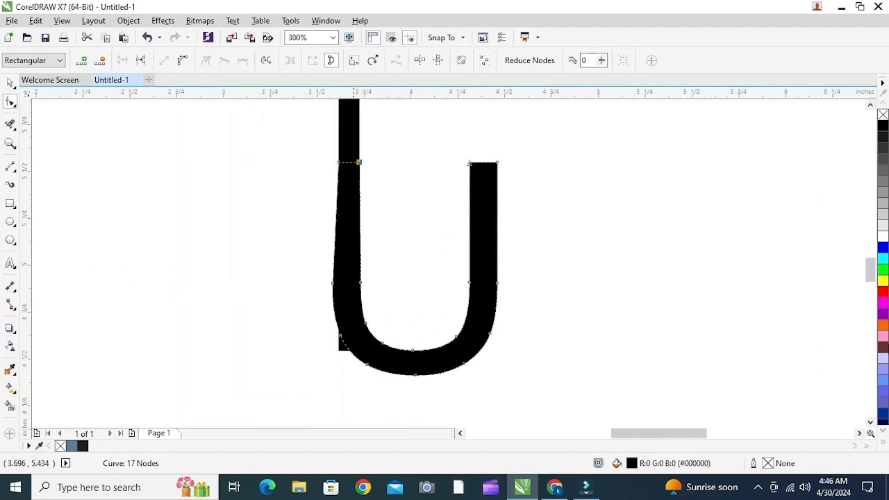
pyautogui.scroll(2, 351, 263)
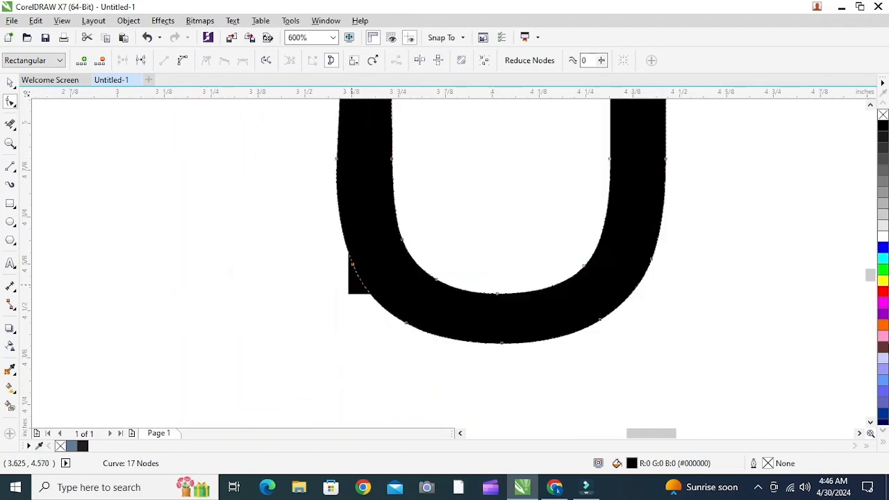
pyautogui.click(352, 285)
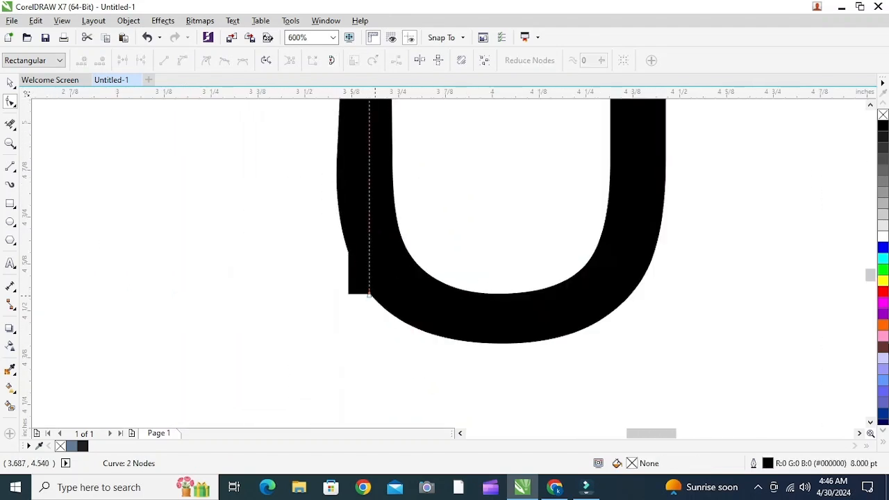
pyautogui.moveTo(368, 295); pyautogui.dragTo(369, 195)
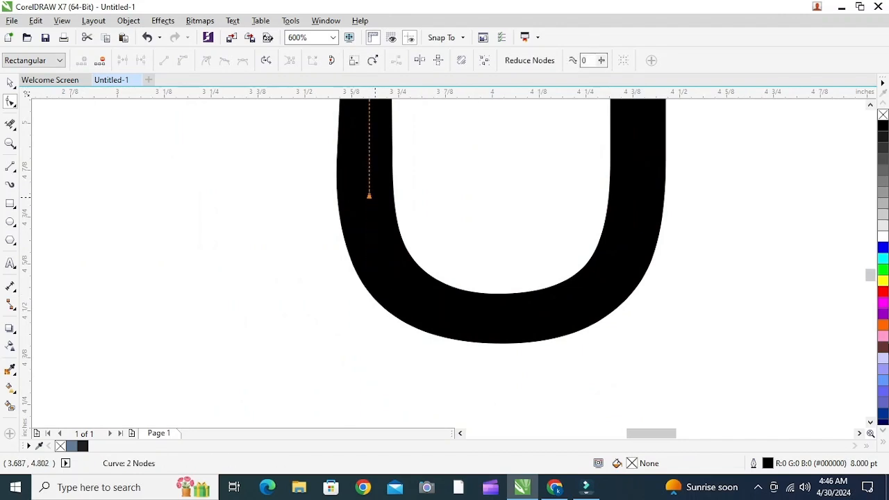
pyautogui.scroll(-2, 358, 238)
pyautogui.click(421, 168)
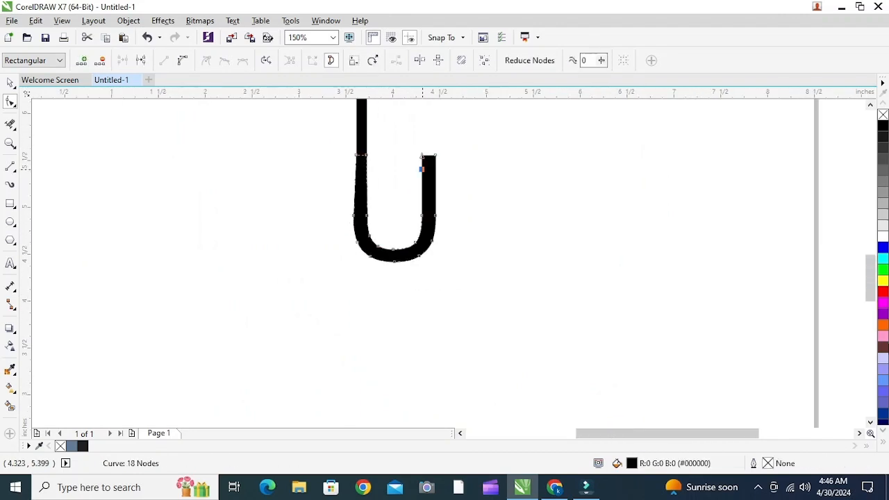
pyautogui.hotkey('ctrl', 'z')
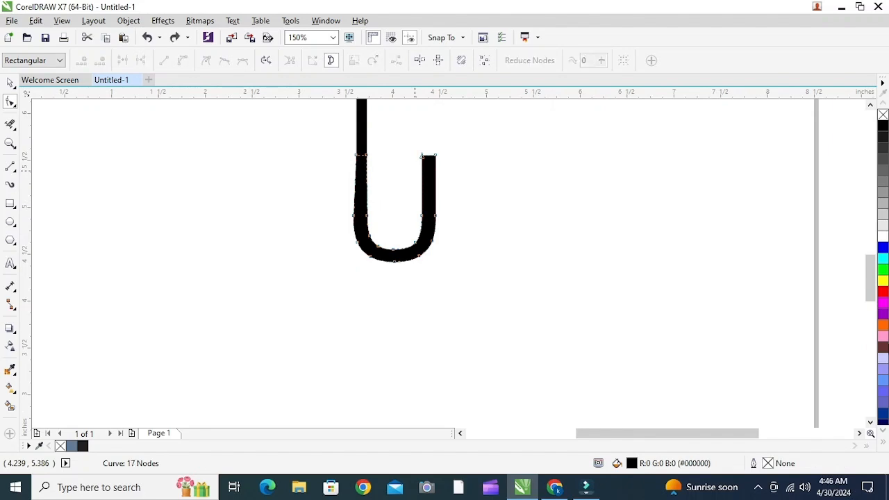
# Shorten the free right arm of the U handle by lowering its two end nodes about 0.5 inch
pyautogui.moveTo(403, 150); pyautogui.dragTo(459, 178)
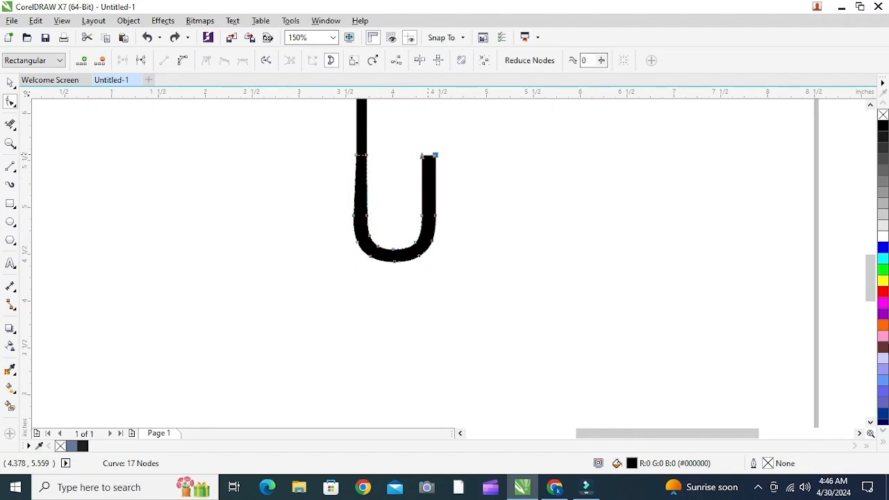
pyautogui.moveTo(423, 155); pyautogui.dragTo(428, 201)
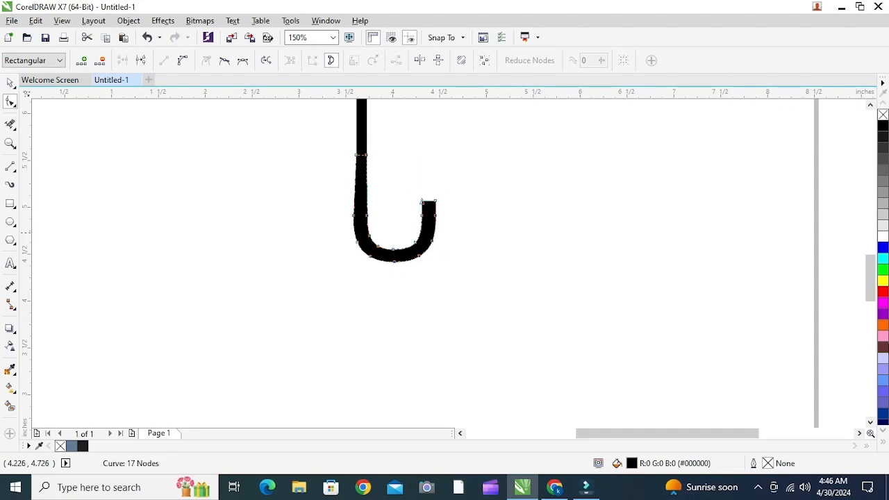
pyautogui.scroll(-4, 390, 232)
pyautogui.press('space')
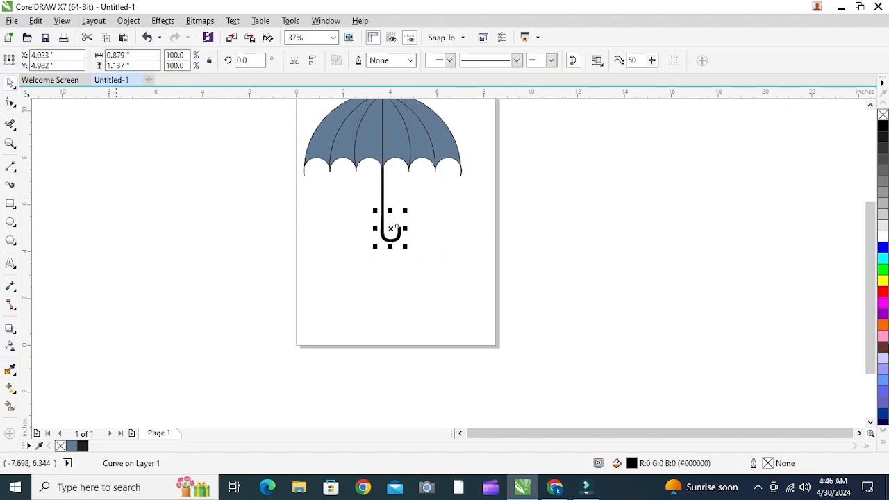
# Fill the leftmost canopy panel with blue (R:0 G:0 B:255)
pyautogui.press('Escape')
pyautogui.scroll(-2, 382, 139)
pyautogui.scroll(4, 382, 139)
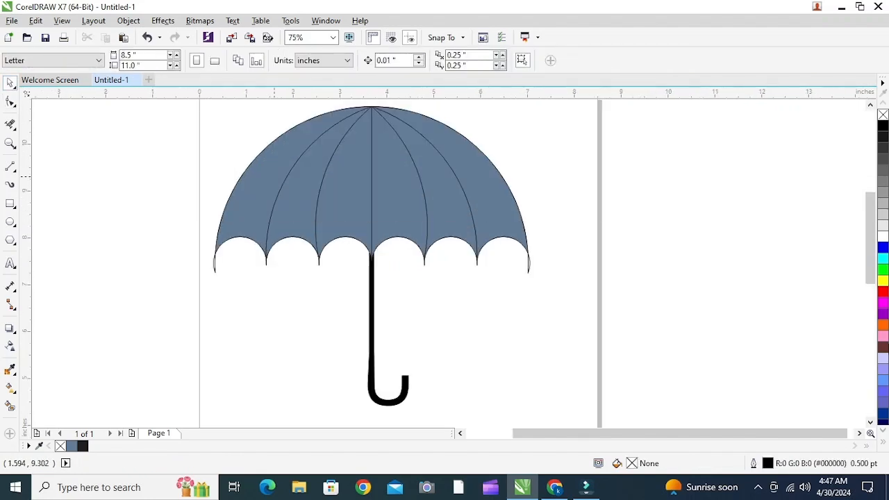
pyautogui.click(265, 260)
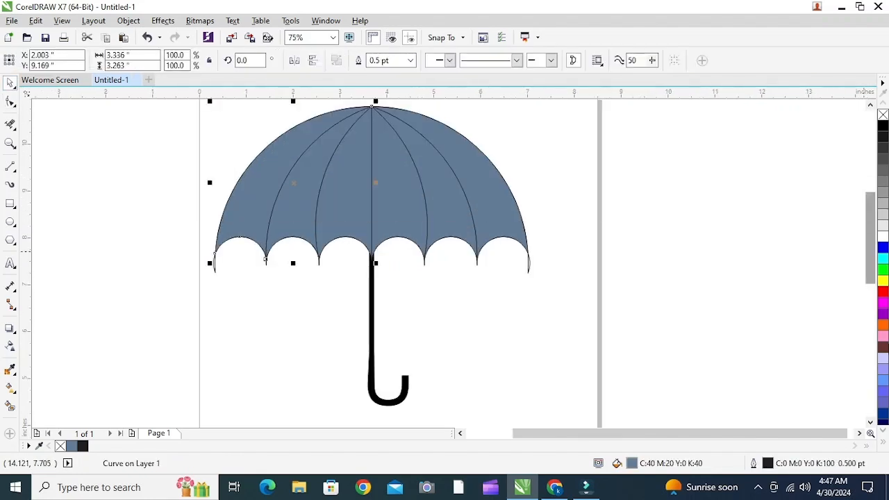
pyautogui.click(883, 247)
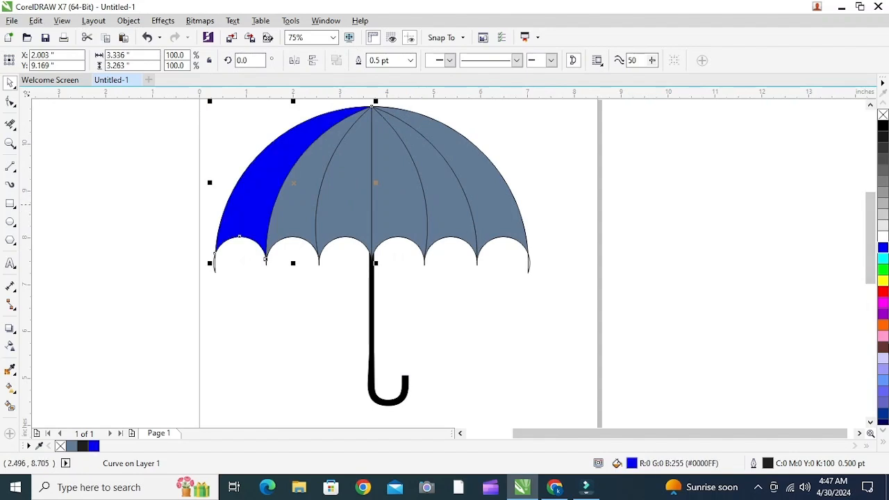
# Fill the second, third and fourth canopy panels from the left with cyan, green and yellow respectively
pyautogui.click(292, 239)
pyautogui.click(883, 259)
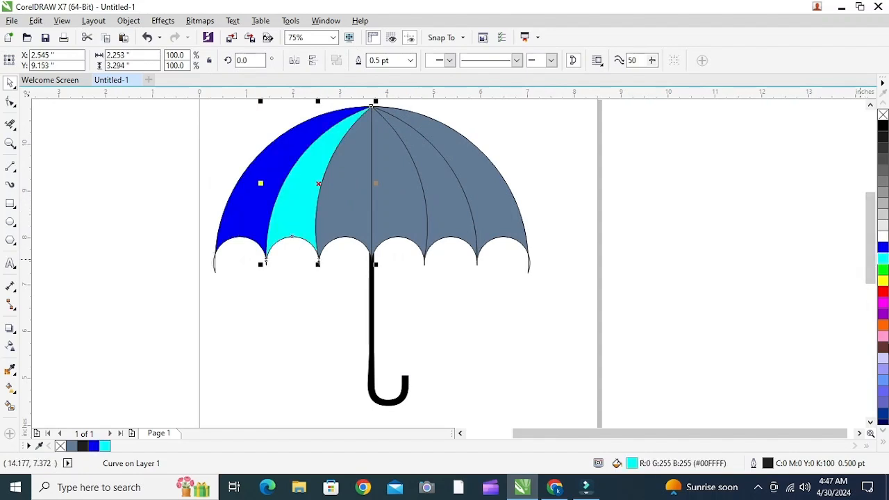
pyautogui.click(344, 238)
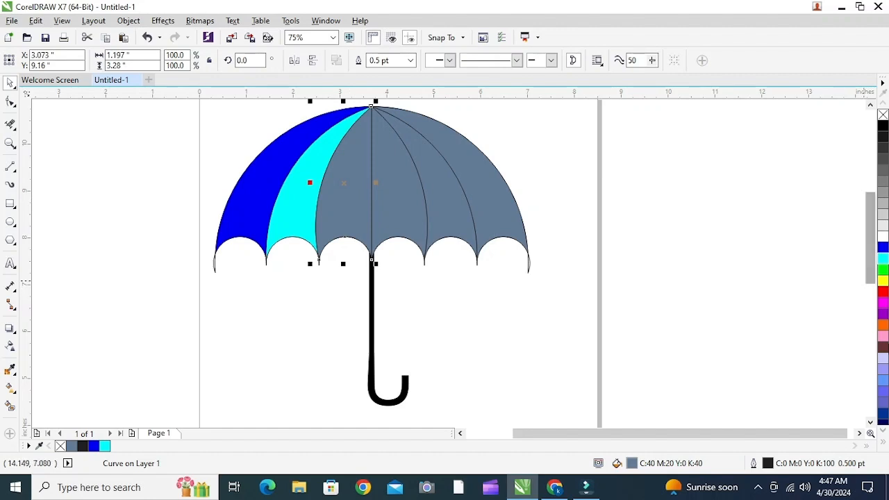
pyautogui.click(883, 269)
pyautogui.click(422, 258)
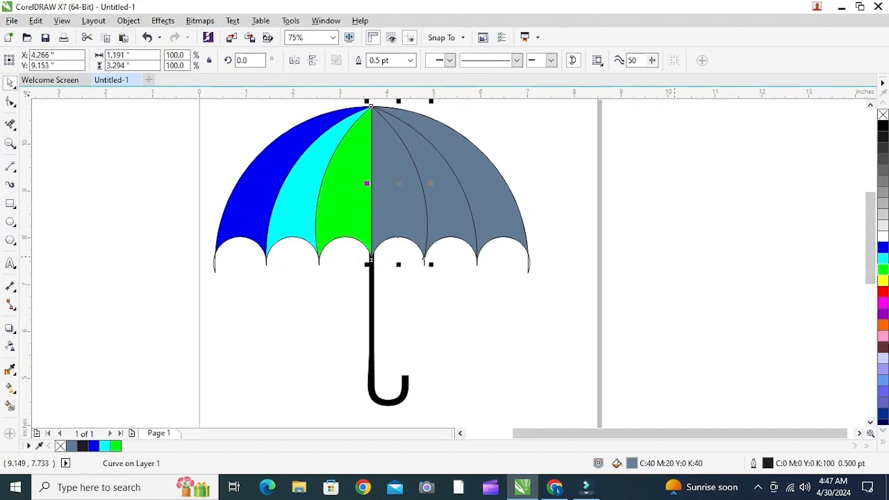
pyautogui.click(883, 281)
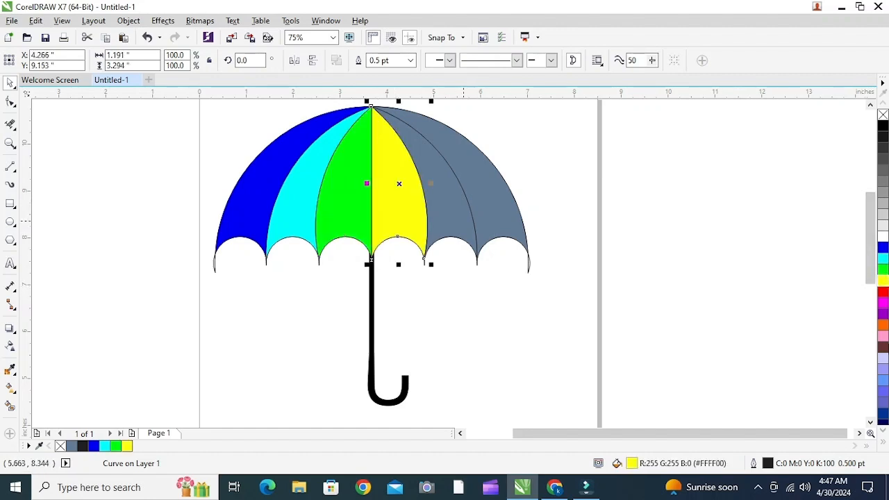
# Fill the fifth canopy panel with red and the rightmost panel with magenta, and clear the selection
pyautogui.click(476, 261)
pyautogui.click(883, 292)
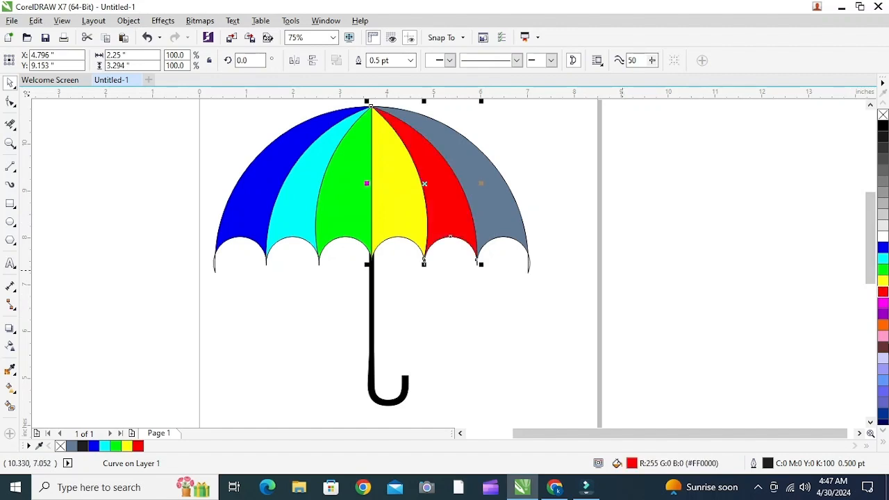
pyautogui.click(527, 257)
pyautogui.click(883, 303)
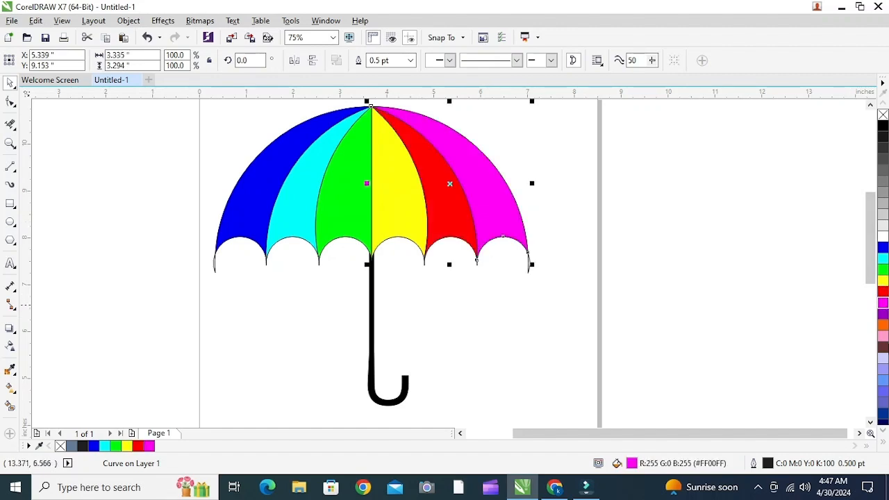
pyautogui.click(508, 315)
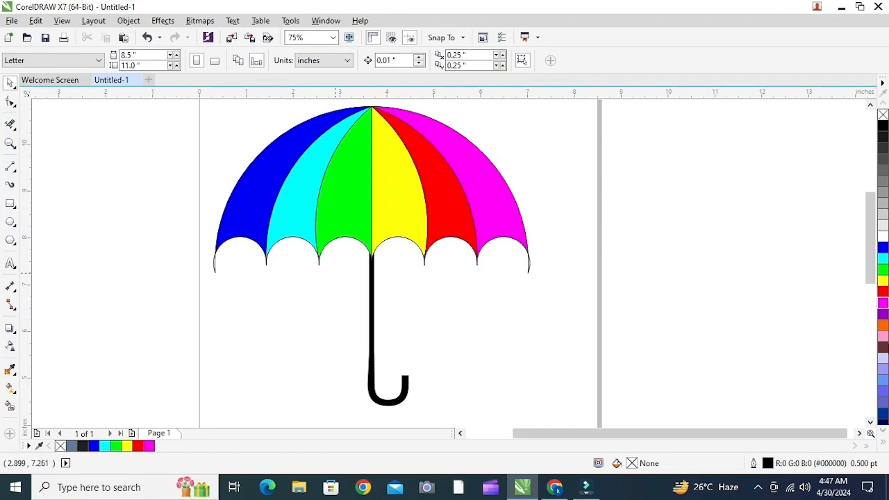
# Examine the shaft up close where it meets the canopy and the U-shaped handle
pyautogui.scroll(-2, 335, 273)
pyautogui.scroll(2, 353, 320)
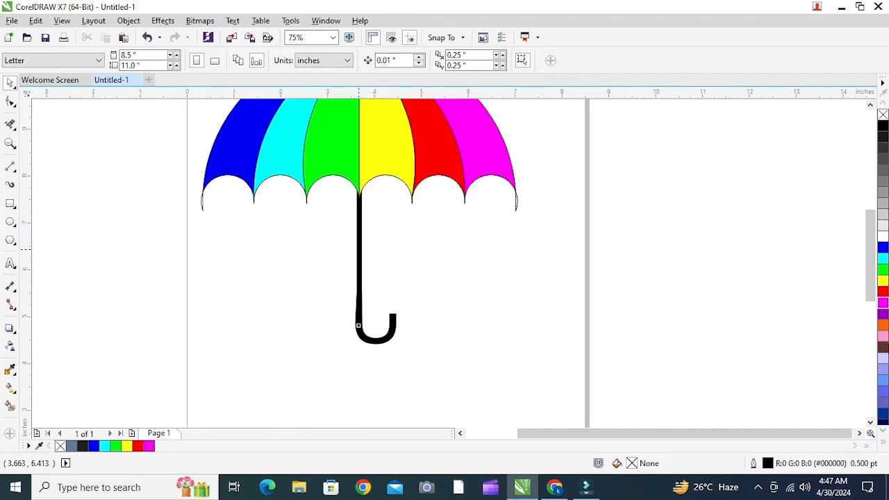
pyautogui.click(359, 326)
pyautogui.scroll(2, 359, 326)
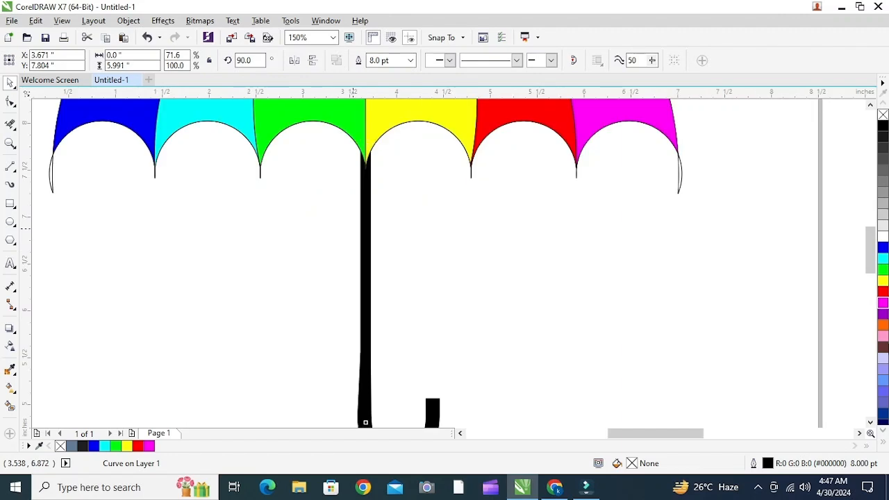
pyautogui.scroll(2, 353, 229)
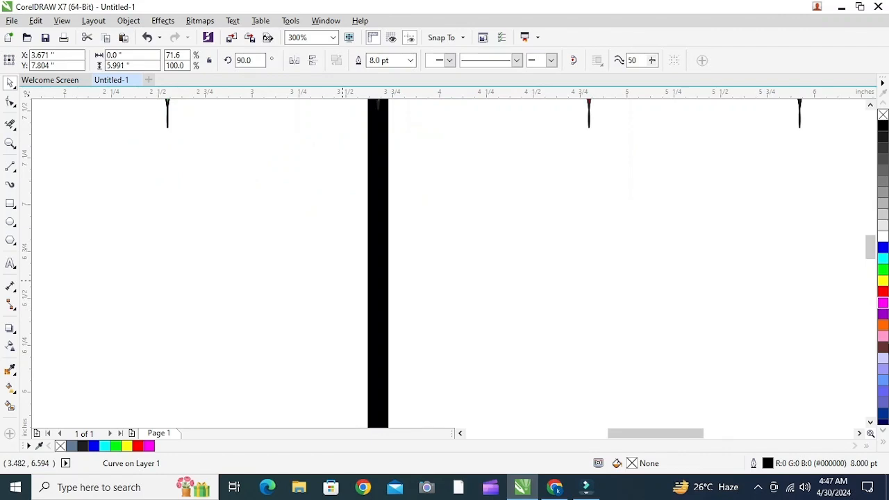
pyautogui.scroll(-2, 343, 281)
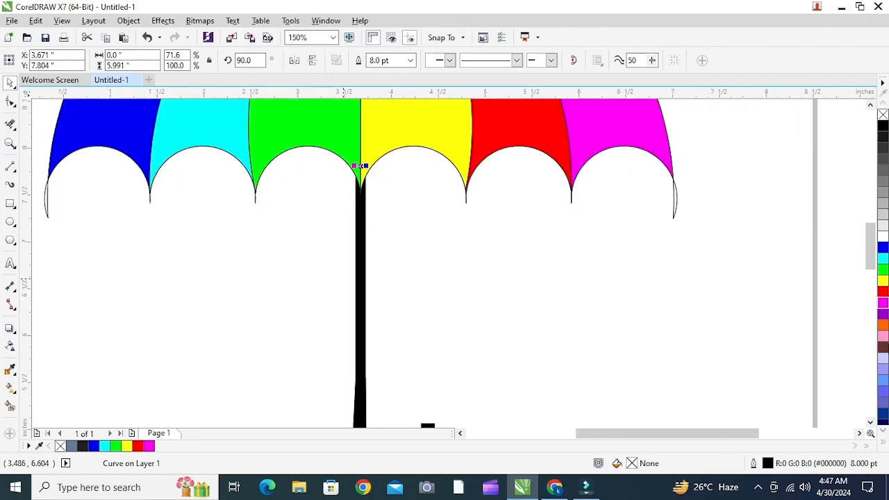
pyautogui.scroll(-1, 344, 280)
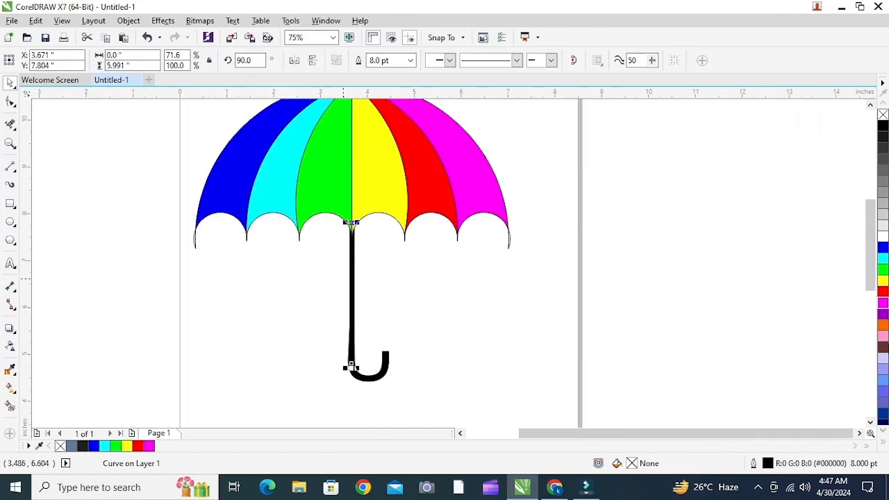
pyautogui.scroll(-1, 343, 280)
pyautogui.scroll(1, 346, 242)
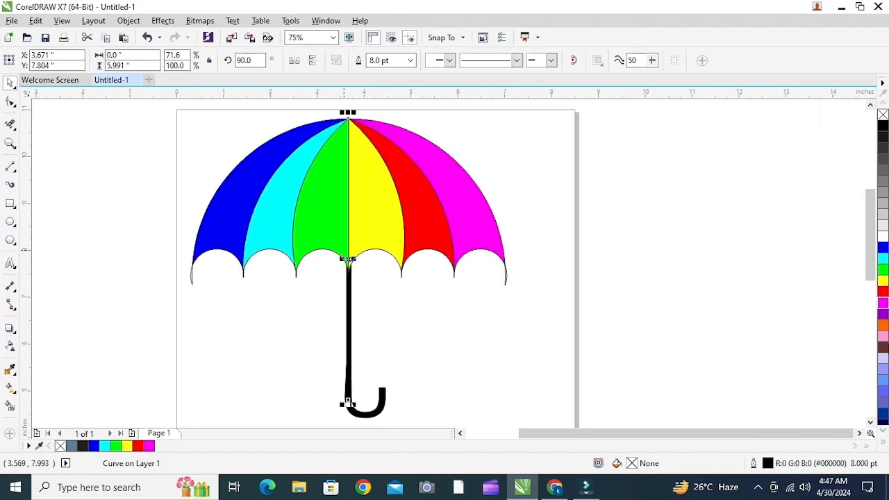
# Apply a linear fountain fill across the leftmost canopy panel, running from blue at its outer edge to cyan at its inner edge
pyautogui.click(232, 250)
pyautogui.click(224, 189)
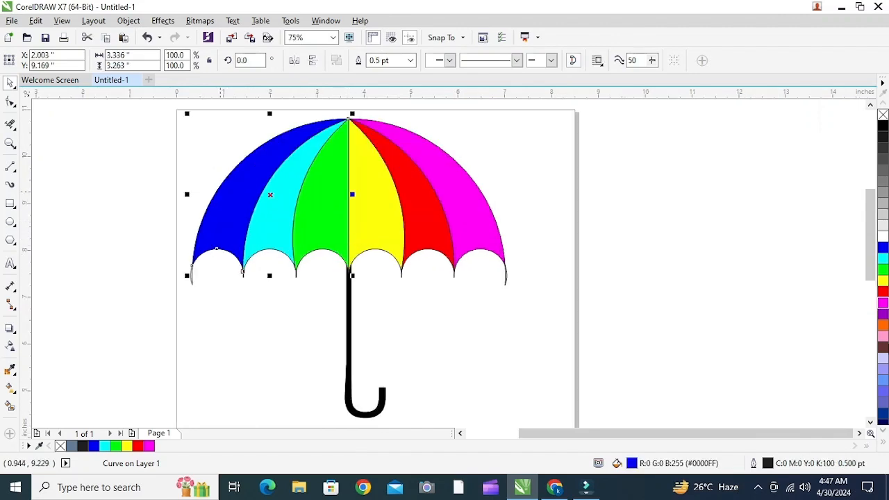
pyautogui.scroll(1, 215, 190)
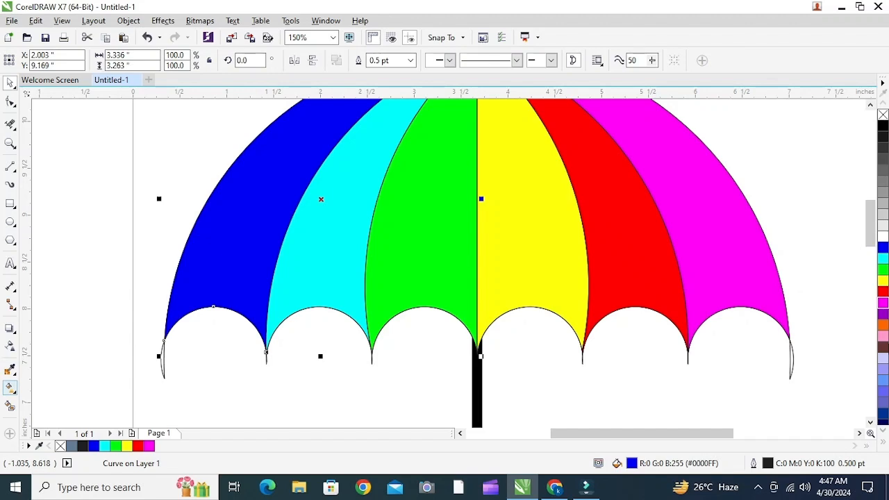
pyautogui.click(10, 388)
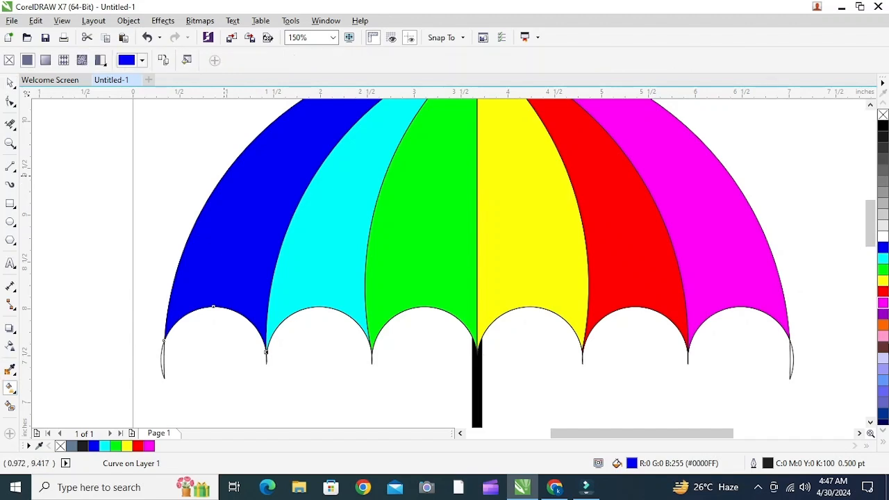
pyautogui.moveTo(223, 175); pyautogui.dragTo(288, 194)
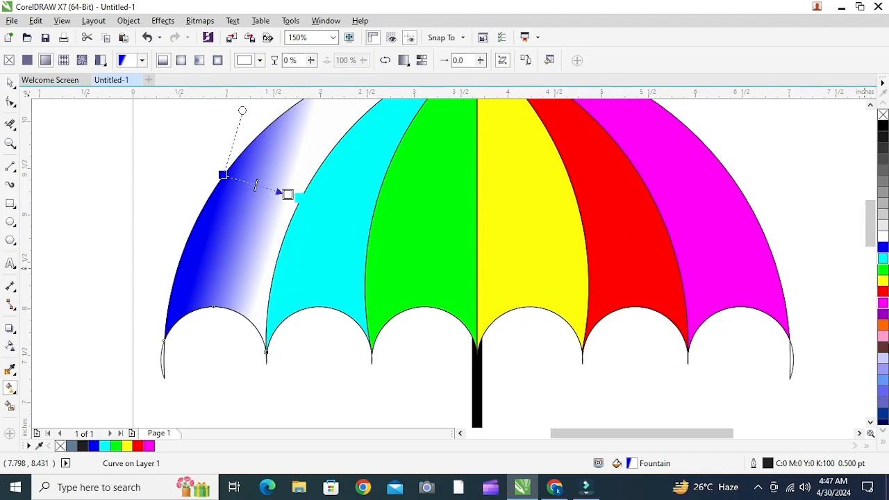
pyautogui.moveTo(290, 195); pyautogui.dragTo(288, 194)
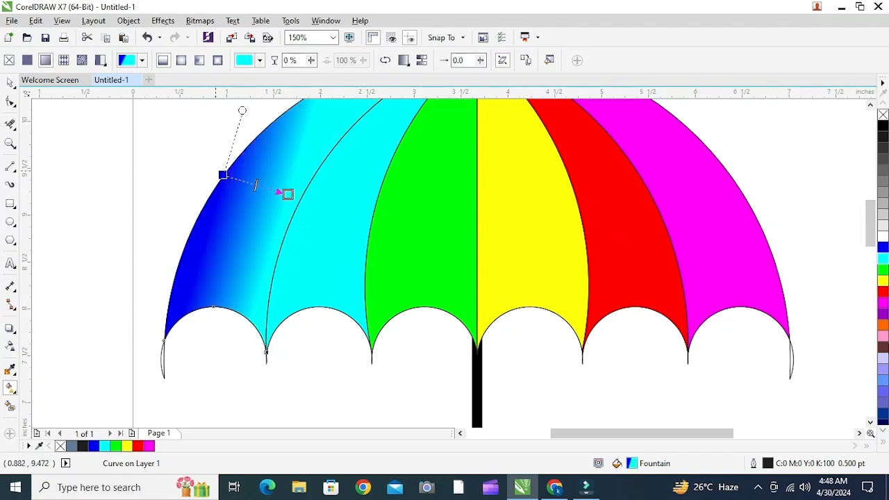
# Adjust the leftmost panel's gradient by shifting its blue start up along the outer edge and its cyan end farther inward
pyautogui.moveTo(222, 174); pyautogui.dragTo(236, 159)
pyautogui.scroll(-1, 310, 264)
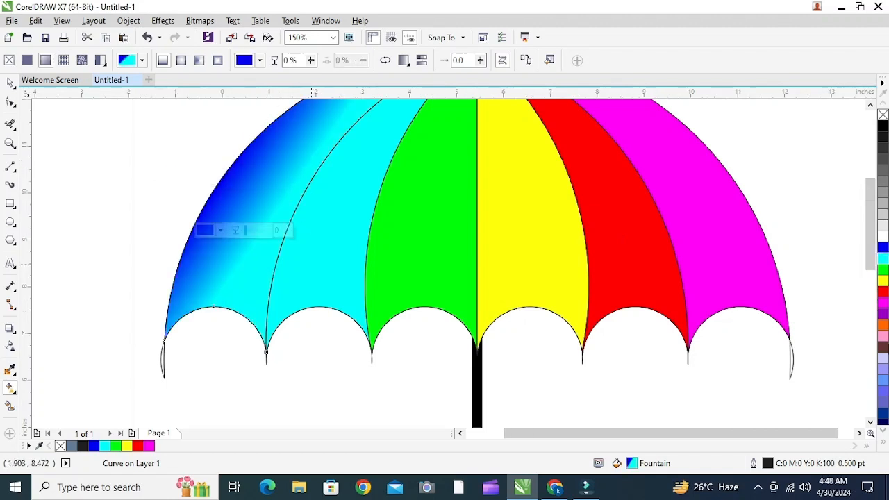
pyautogui.scroll(1, 295, 216)
pyautogui.moveTo(301, 228); pyautogui.dragTo(327, 239)
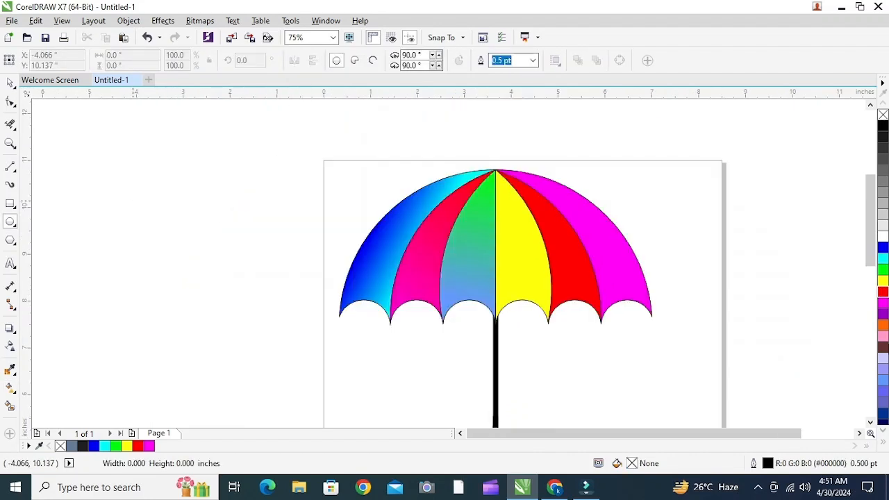
# Draw a circle about 1.3 inches wide left of the page and place a copy overlapping it about 0.6 inch lower
pyautogui.moveTo(132, 201); pyautogui.dragTo(195, 263)
pyautogui.click(10, 82)
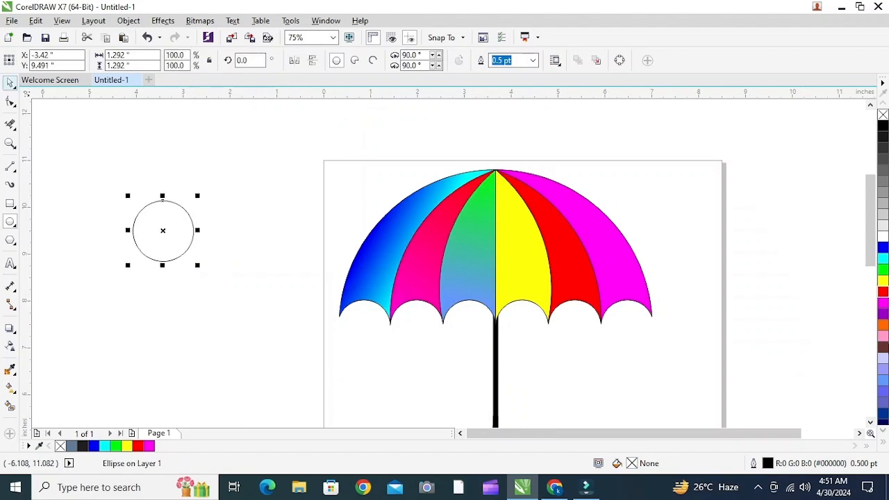
pyautogui.click(160, 220)
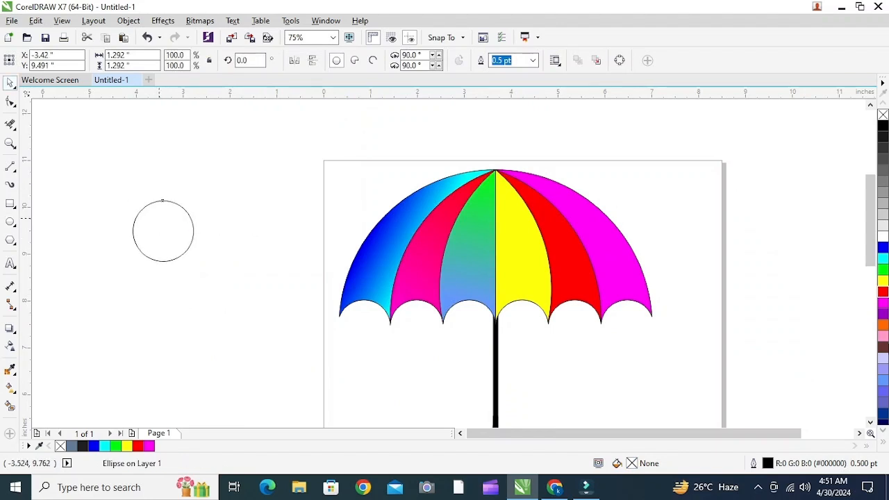
pyautogui.click(163, 223)
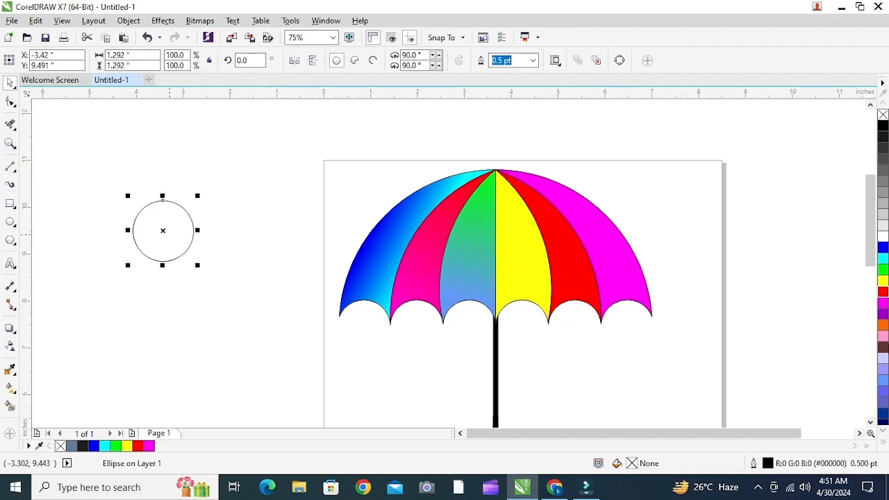
pyautogui.moveTo(163, 223)
pyautogui.mouseDown()
pyautogui.moveTo(133, 226)
pyautogui.moveTo(127, 211)
pyautogui.moveTo(155, 260)
pyautogui.mouseUp()
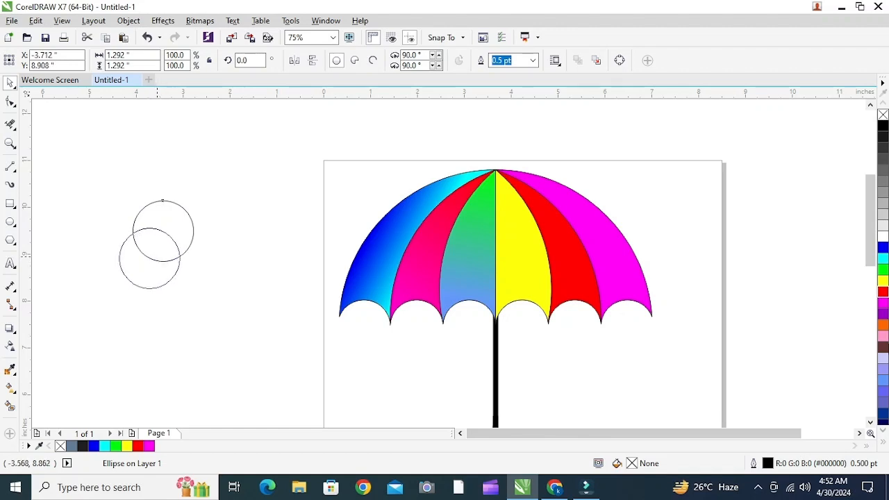
# Create a leaf shape from the two circles' overlap with Smart Fill and move it clear of the circles
pyautogui.scroll(2, 147, 256)
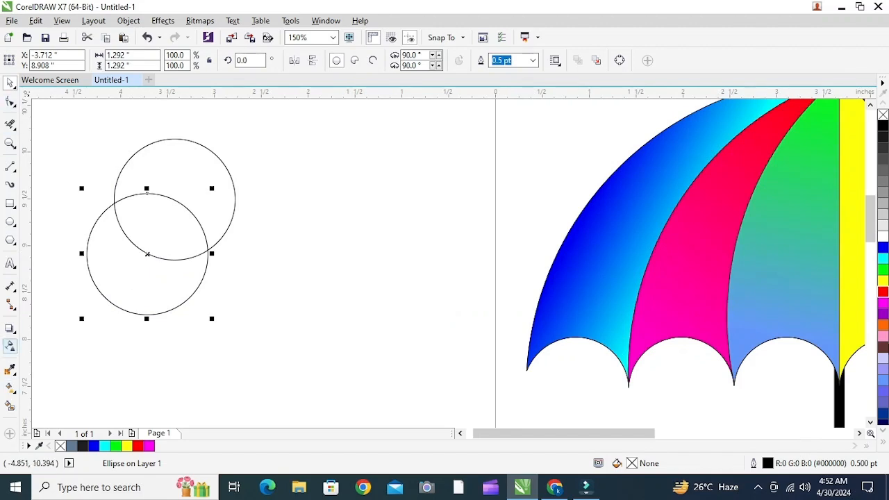
pyautogui.click(10, 406)
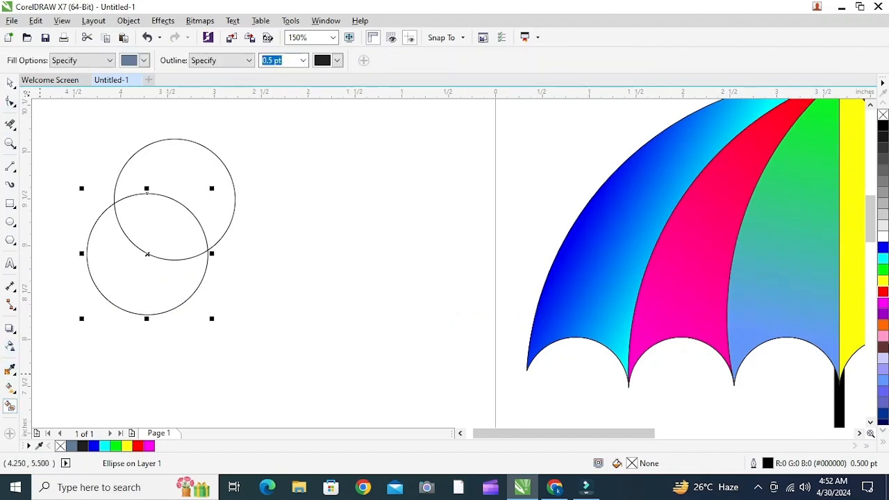
pyautogui.click(164, 229)
pyautogui.press('space')
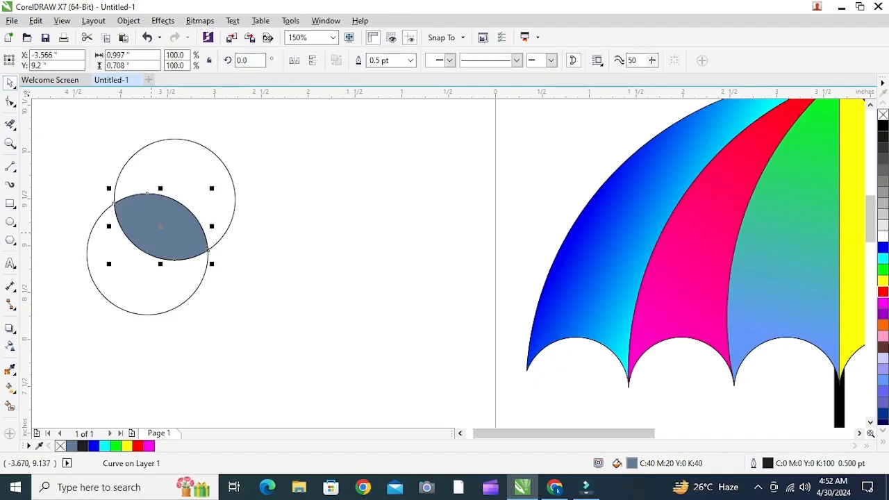
pyautogui.moveTo(164, 229); pyautogui.dragTo(453, 142)
# Delete the two construction circles
pyautogui.click(177, 201)
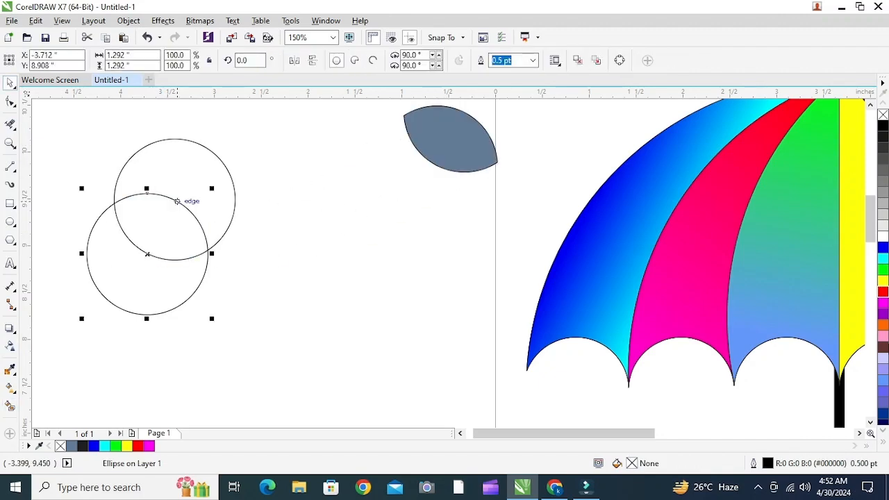
pyautogui.press('Delete')
pyautogui.click(219, 161)
pyautogui.press('Delete')
# Move the leaf shape above the umbrella's canopy and rotate it upright to about 296.5 degrees
pyautogui.scroll(-2, 357, 194)
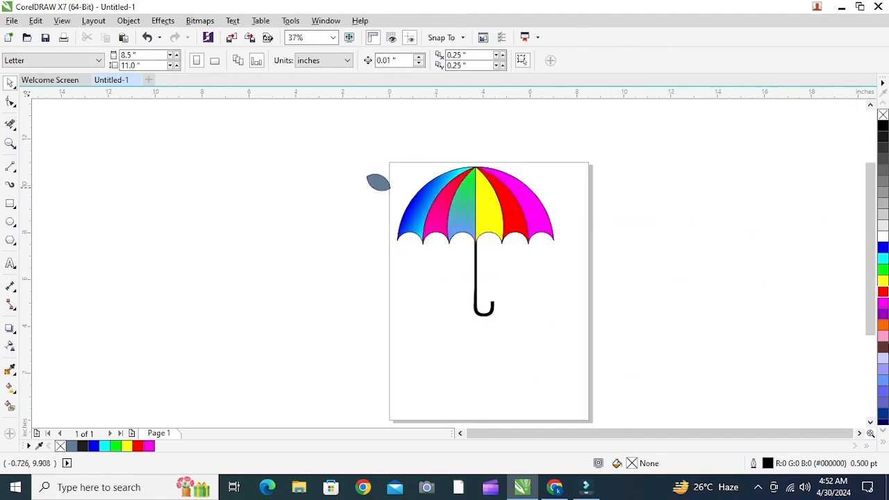
pyautogui.moveTo(377, 182); pyautogui.dragTo(469, 152)
pyautogui.scroll(2, 469, 151)
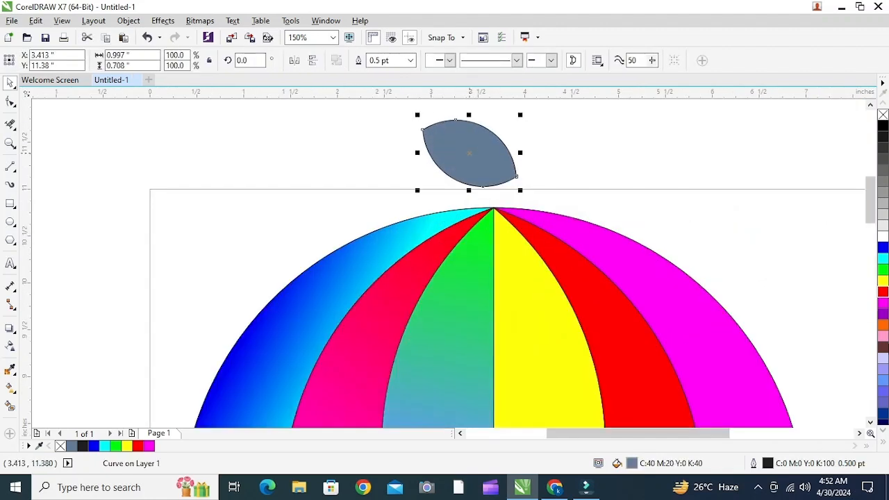
pyautogui.click(470, 153)
pyautogui.moveTo(523, 114); pyautogui.dragTo(525, 180)
pyautogui.click(479, 160)
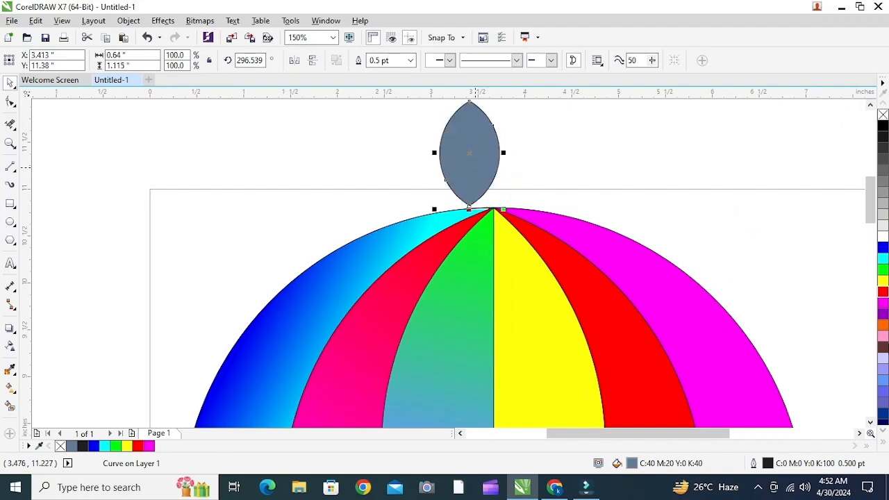
# Set the leaf shape on the canopy's apex and scale it down to about 0.26 by 0.45 inch
pyautogui.moveTo(475, 166); pyautogui.dragTo(498, 171)
pyautogui.scroll(-1, 485, 219)
pyautogui.scroll(1, 476, 202)
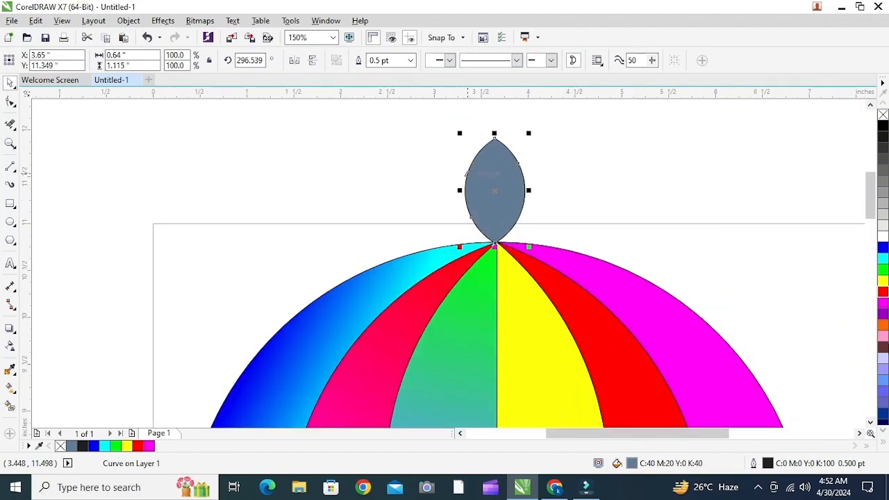
pyautogui.moveTo(460, 132); pyautogui.dragTo(500, 200)
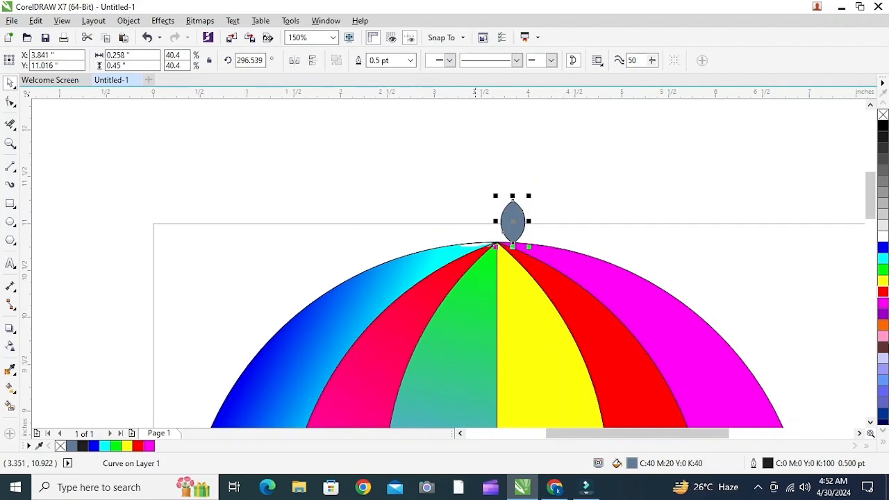
# Align the small leaf shape's lower tip exactly with the point where the canopy panels meet
pyautogui.scroll(2, 497, 237)
pyautogui.scroll(1, 500, 265)
pyautogui.moveTo(599, 295); pyautogui.dragTo(473, 287)
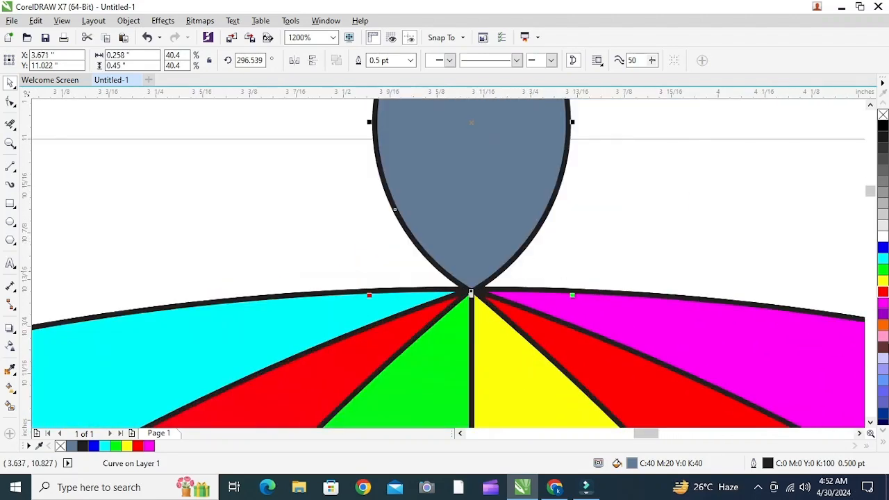
pyautogui.scroll(-2, 471, 285)
pyautogui.scroll(-2, 462, 276)
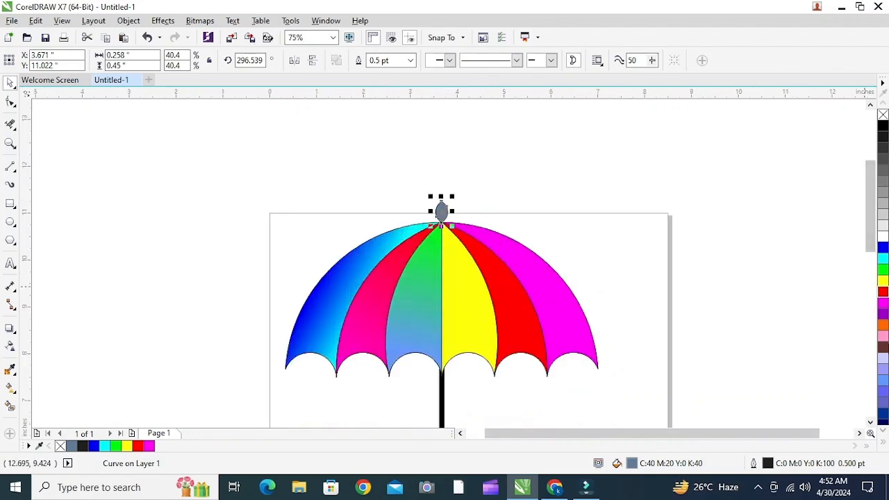
# Fill the leaf-shaped tip with red and remove its outline
pyautogui.click(883, 292)
pyautogui.press('Escape')
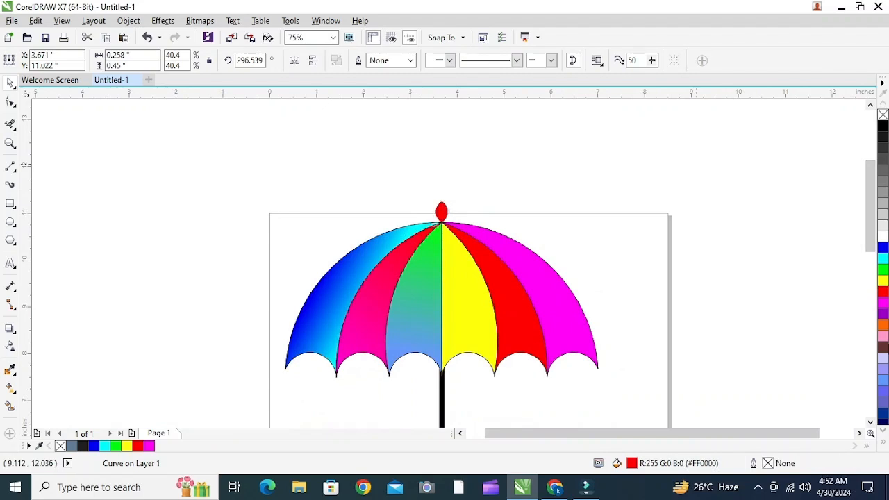
pyautogui.scroll(-1, 445, 222)
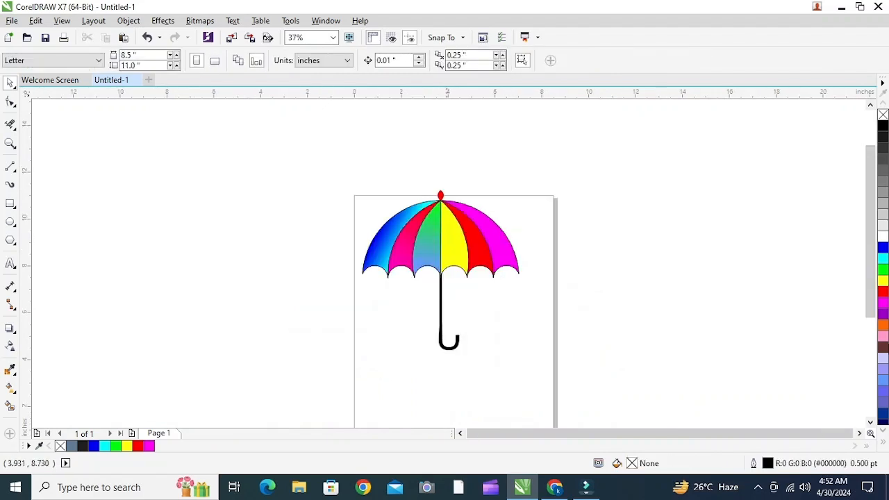
pyautogui.scroll(1, 443, 260)
# Move the tip, all six coloured canopy panels, the shaft and the handle together off the page, to the left of the outline canopy
pyautogui.click(437, 125)
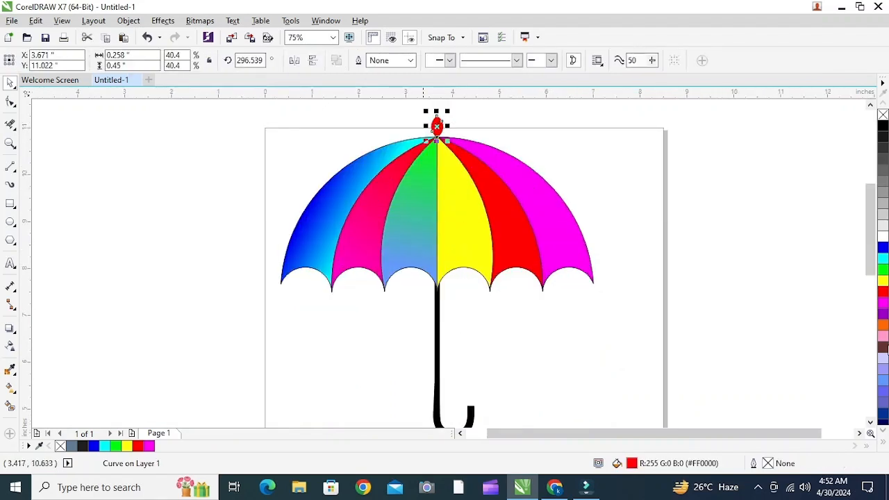
pyautogui.keyDown('shift'); pyautogui.click(331, 289); pyautogui.keyUp('shift')
pyautogui.keyDown('shift'); pyautogui.click(383, 193); pyautogui.keyUp('shift')
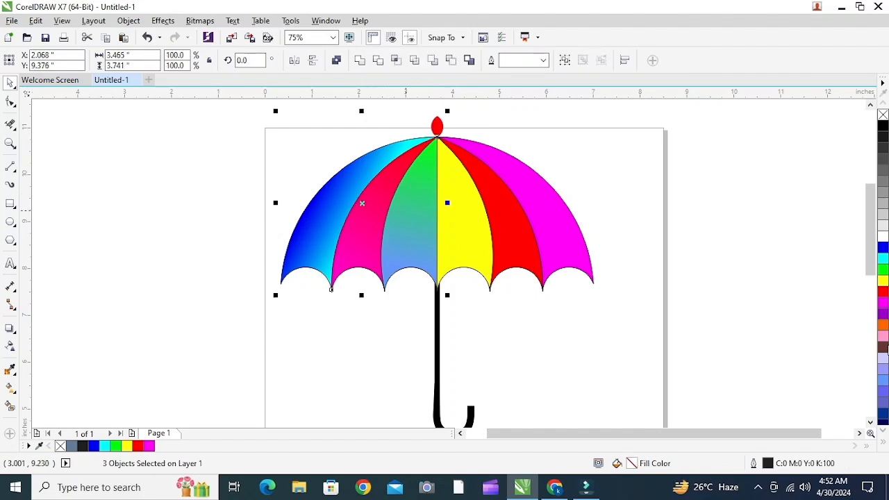
pyautogui.keyDown('shift'); pyautogui.click(411, 219); pyautogui.keyUp('shift')
pyautogui.keyDown('shift'); pyautogui.click(457, 236); pyautogui.keyUp('shift')
pyautogui.keyDown('shift'); pyautogui.click(507, 233); pyautogui.keyUp('shift')
pyautogui.keyDown('shift'); pyautogui.click(554, 230); pyautogui.keyUp('shift')
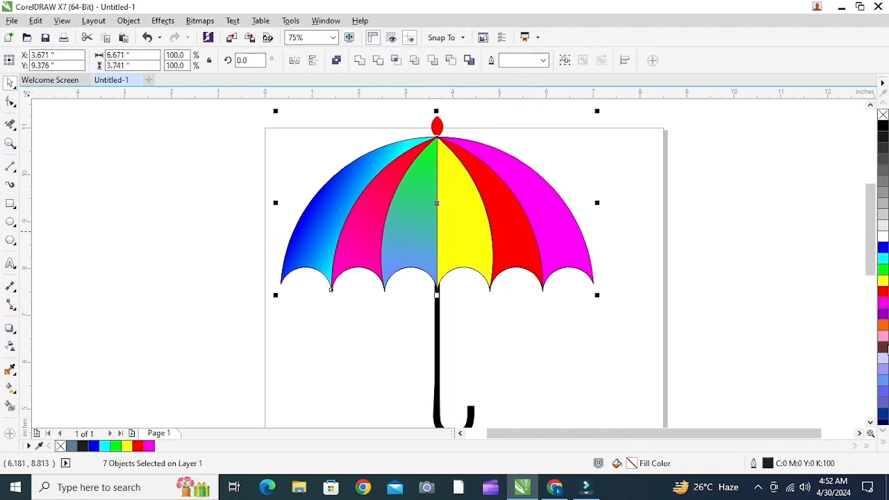
pyautogui.keyDown('shift'); pyautogui.click(437, 332); pyautogui.keyUp('shift')
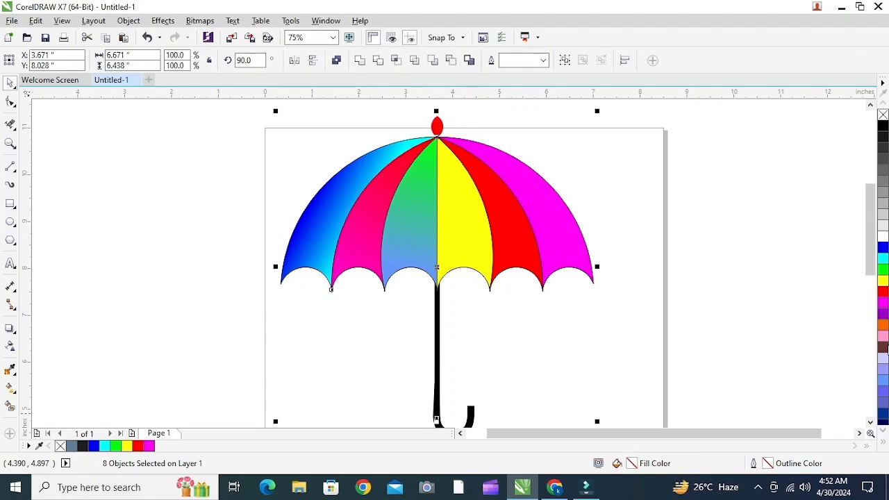
pyautogui.keyDown('shift'); pyautogui.click(471, 413); pyautogui.keyUp('shift')
pyautogui.press('F3')
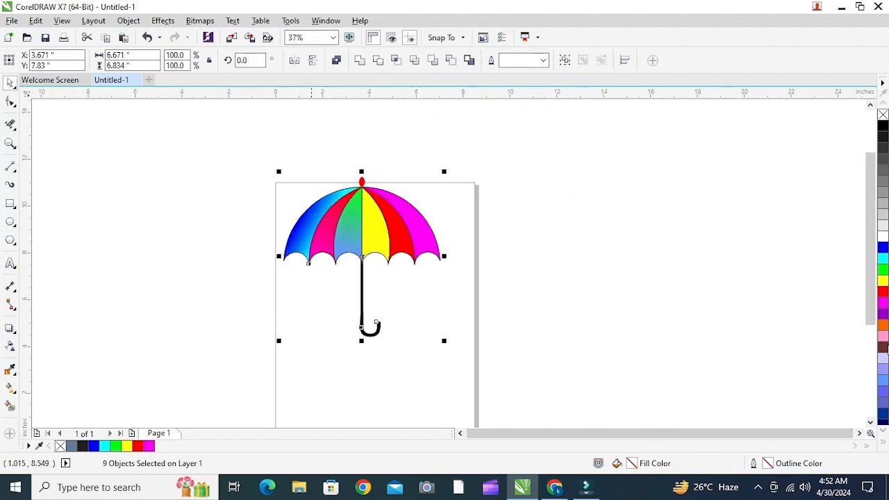
pyautogui.moveTo(402, 241); pyautogui.dragTo(239, 240)
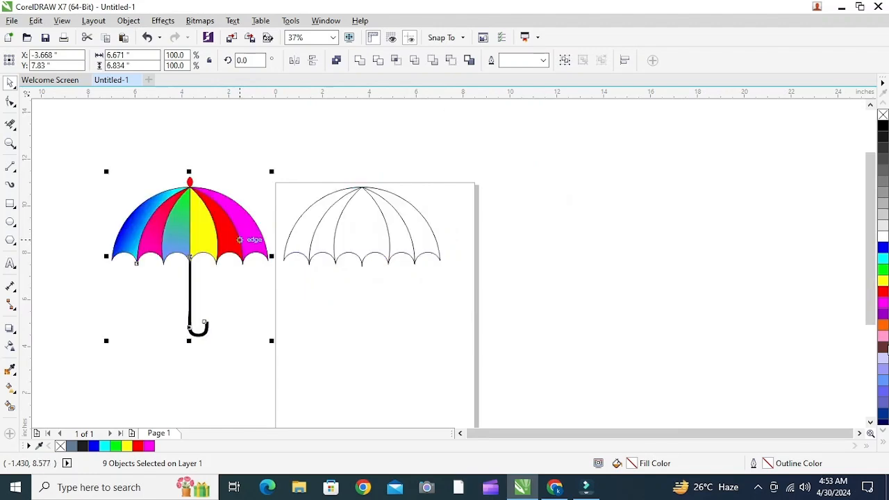
pyautogui.click(170, 311)
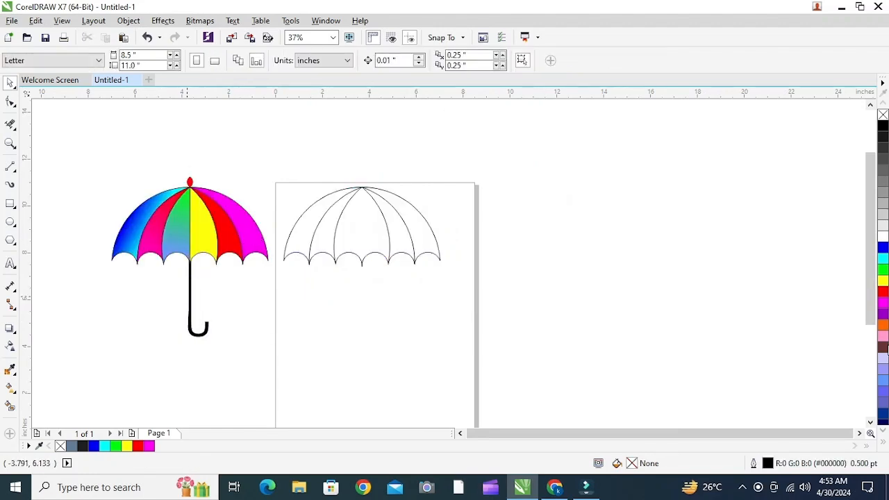
# Group the coloured umbrella's shaft with its U-shaped handle
pyautogui.click(189, 326)
pyautogui.scroll(4, 189, 326)
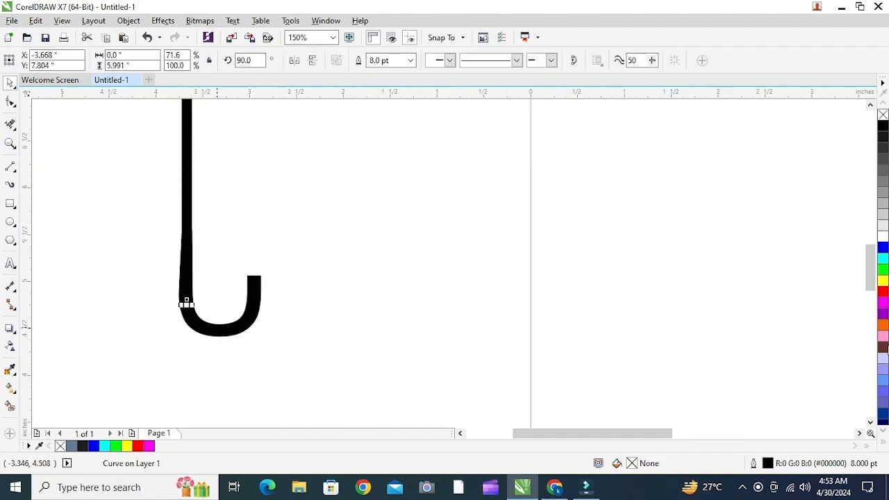
pyautogui.keyDown('shift'); pyautogui.click(219, 324); pyautogui.keyUp('shift')
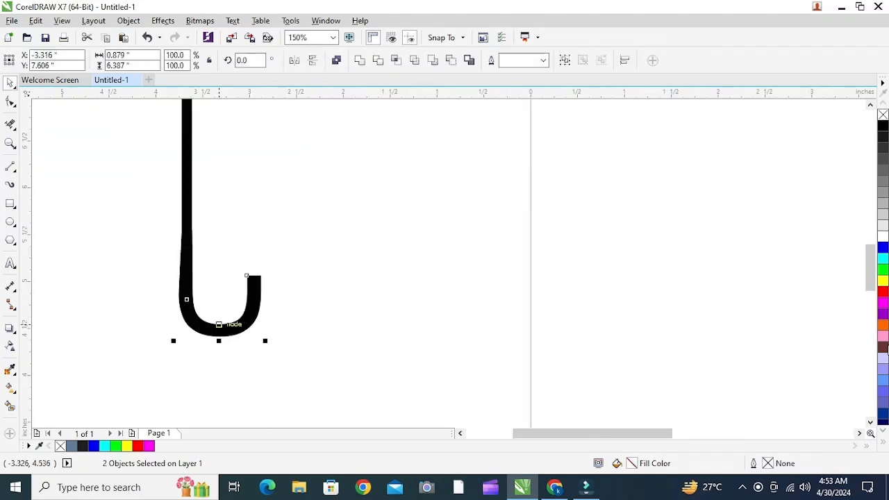
pyautogui.hotkey('ctrl', 'g')
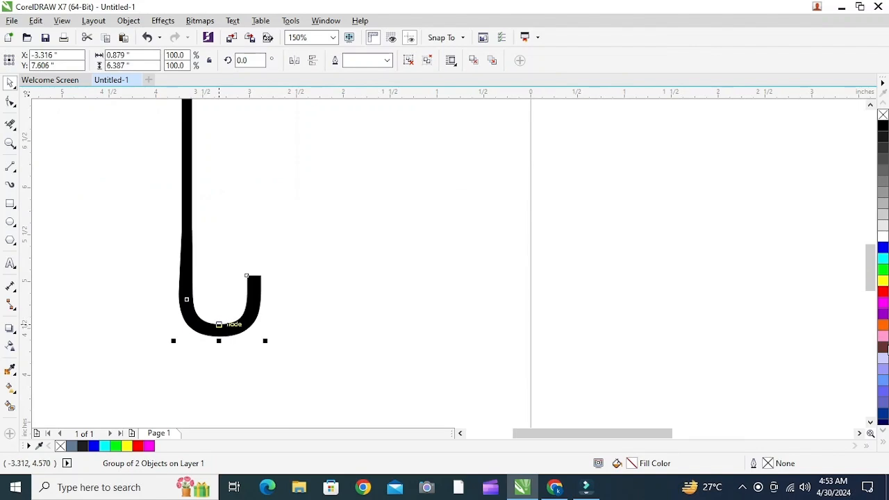
# Duplicate the shaft-and-handle group and align the copy's centre horizontally with the outline canopy on the page
pyautogui.scroll(-3, 222, 325)
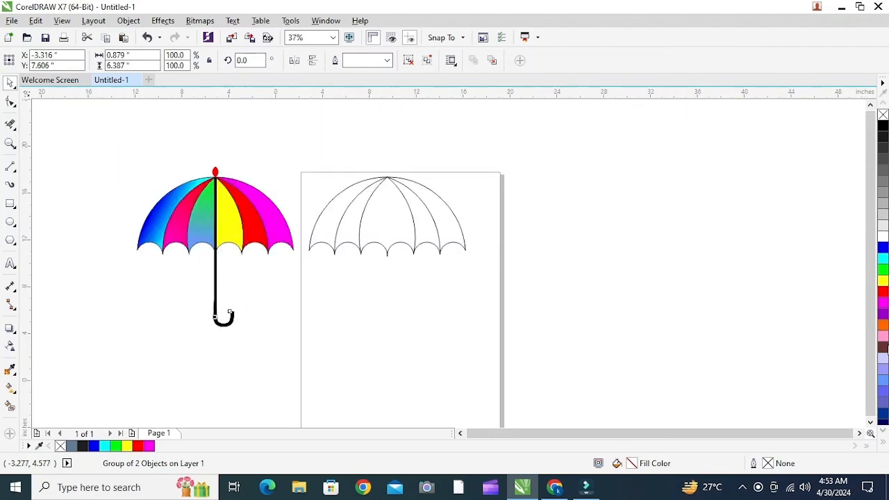
pyautogui.scroll(2, 299, 285)
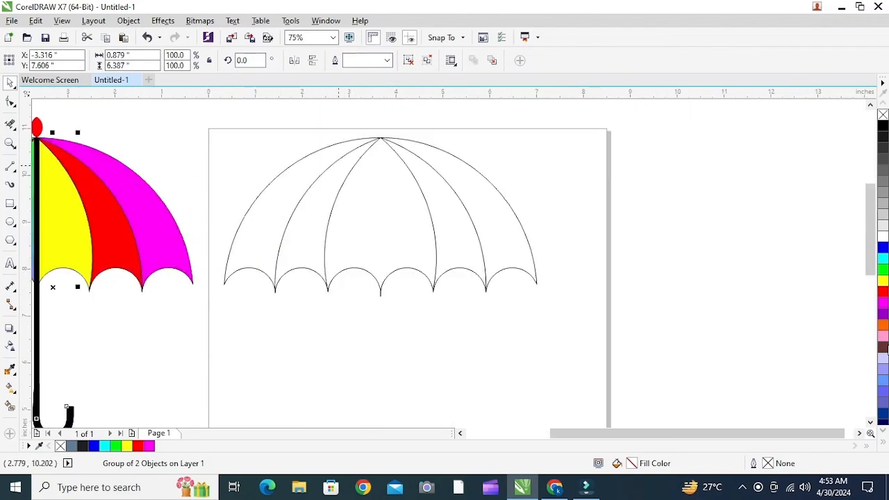
pyautogui.keyDown('shift'); pyautogui.click(330, 142); pyautogui.keyUp('shift')
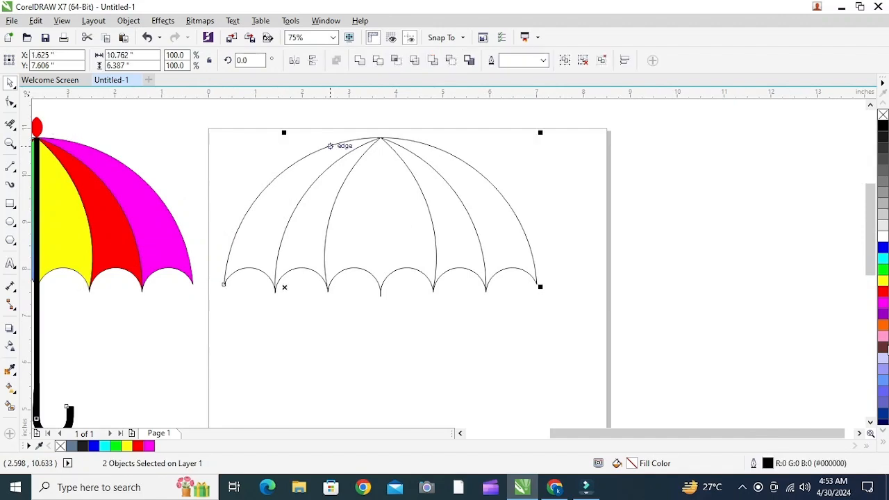
pyautogui.press('c')
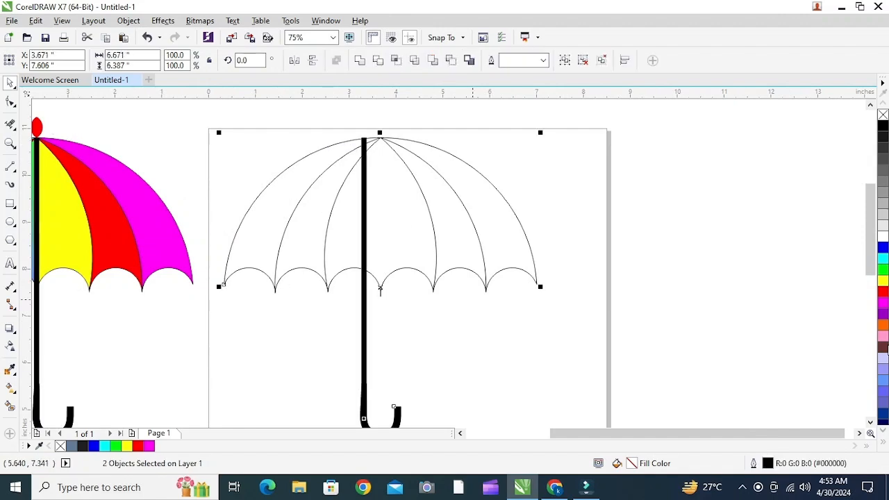
pyautogui.click(459, 312)
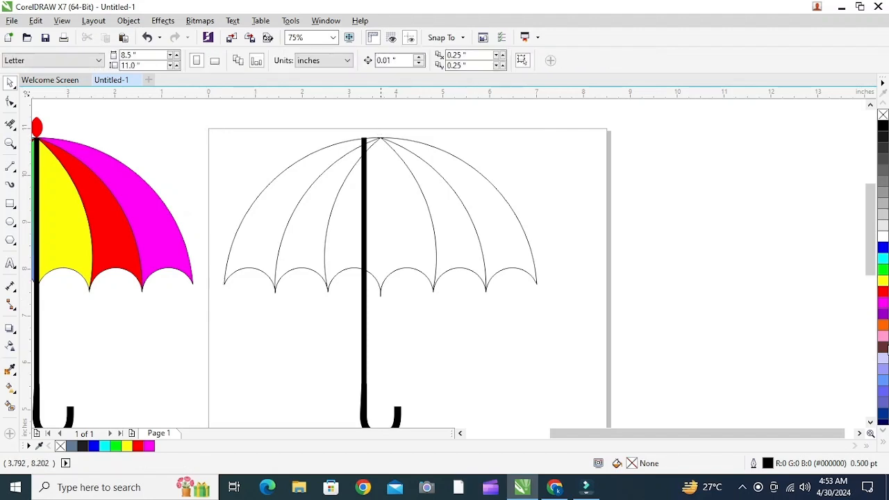
# Nudge the copied shaft-and-handle group to X 4.021 inches so the shaft is centred under the outline canopy's apex
pyautogui.click(365, 224)
pyautogui.scroll(4, 375, 141)
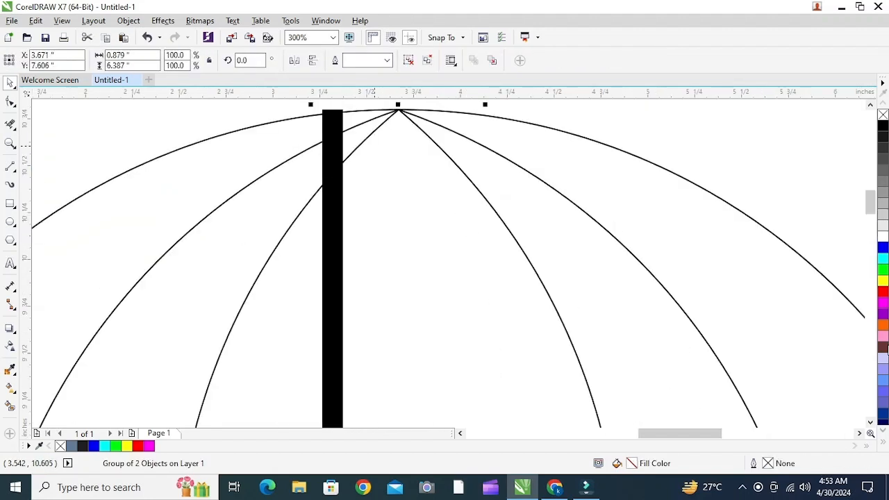
pyautogui.press('Right')
pyautogui.press('Right')
pyautogui.press('Right')
pyautogui.press('Right')
pyautogui.press('Right')
pyautogui.press('Right')
pyautogui.press('Right')
pyautogui.press('Right')
pyautogui.press('Right')
pyautogui.press('Right')
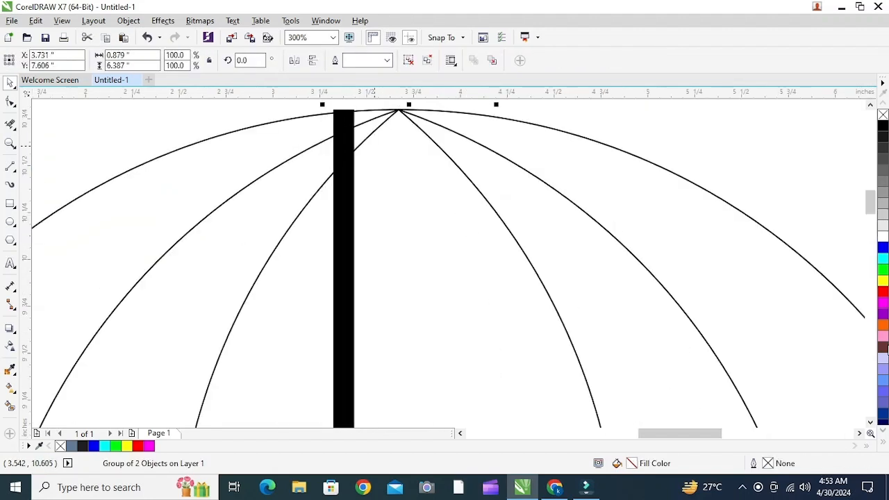
pyautogui.press('Right')
pyautogui.press('Right')
pyautogui.press('Right')
pyautogui.press('Right')
pyautogui.press('Right')
pyautogui.press('Right')
pyautogui.press('Right')
pyautogui.press('Right')
pyautogui.press('Right')
pyautogui.press('Right')
pyautogui.press('Right')
pyautogui.press('Right')
pyautogui.press('Right')
pyautogui.press('Right')
pyautogui.press('Right')
pyautogui.press('Right')
pyautogui.press('Right')
pyautogui.press('Right')
pyautogui.press('Right')
pyautogui.press('Right')
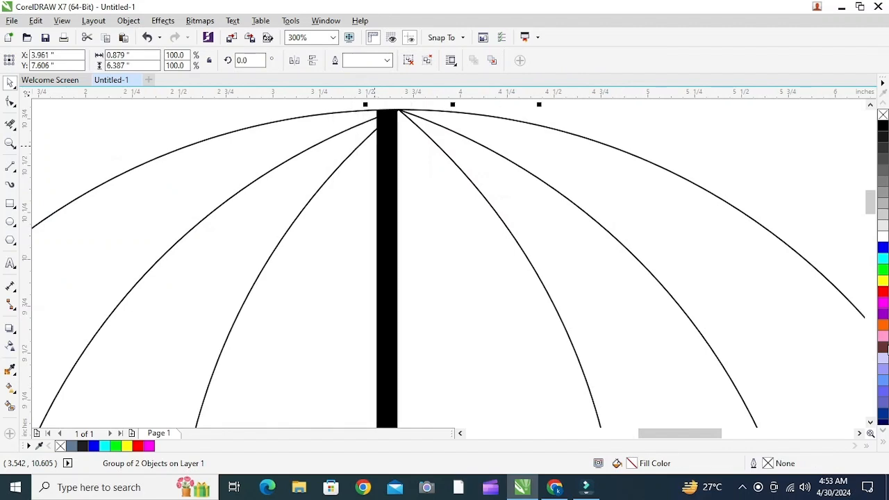
pyautogui.press('Right')
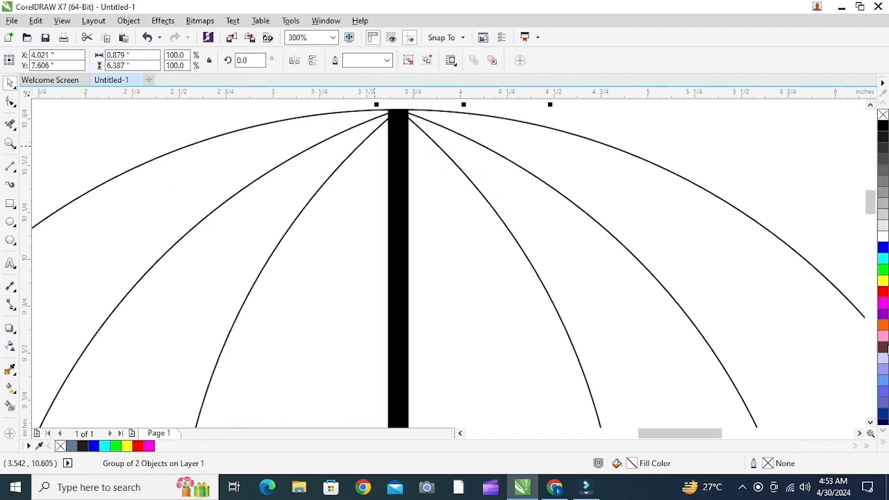
pyautogui.scroll(-2, 422, 222)
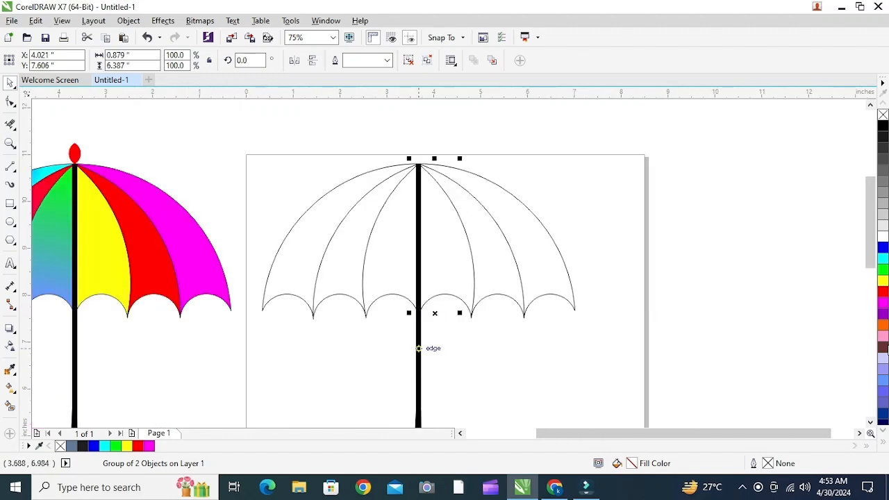
pyautogui.scroll(-1, 425, 250)
pyautogui.scroll(1, 421, 271)
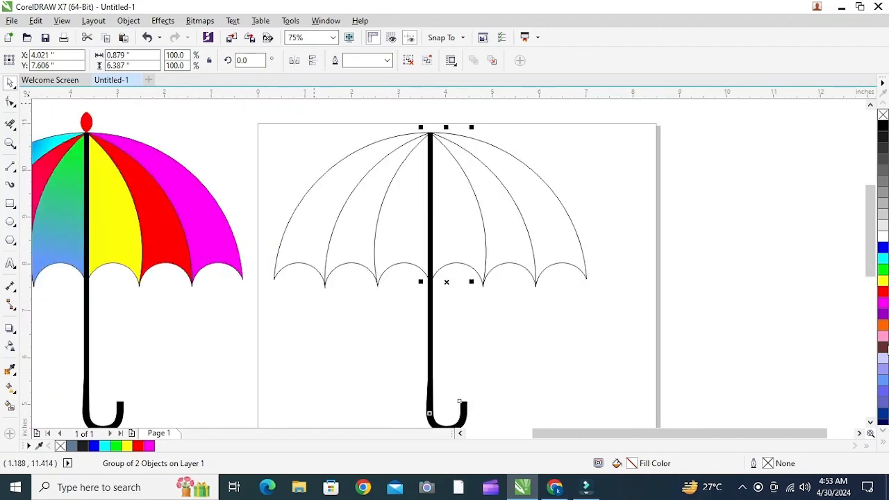
pyautogui.press('Escape')
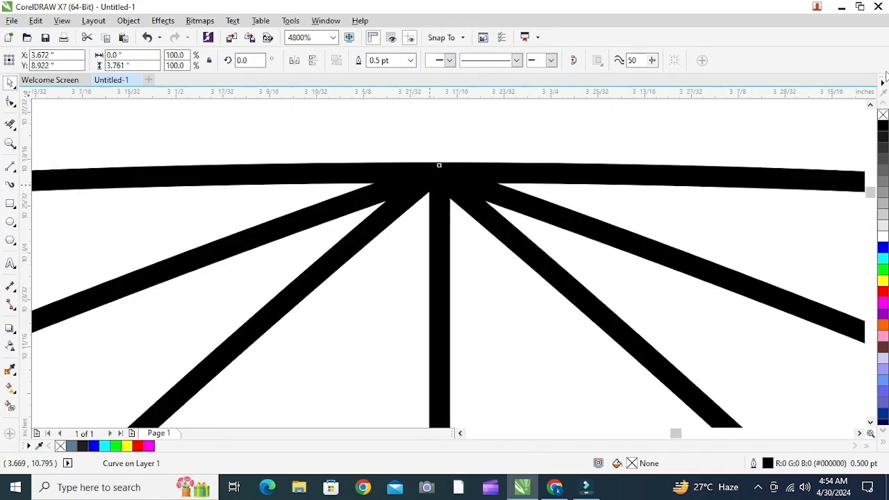
pyautogui.scroll(-6, 429, 184)
pyautogui.click(235, 147)
pyautogui.press('F4')
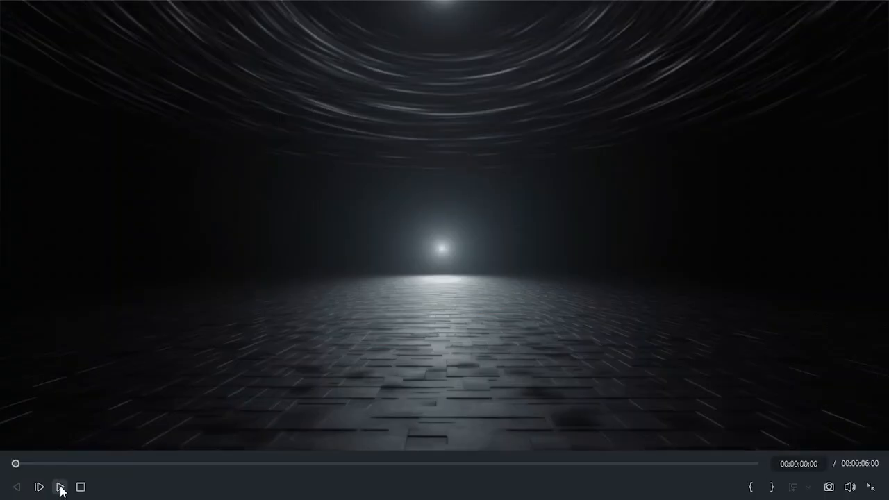
pyautogui.click(60, 487)
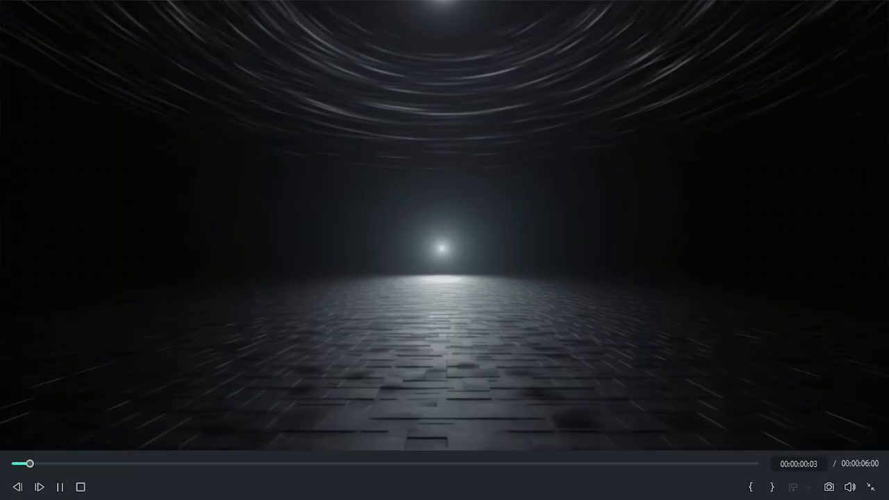